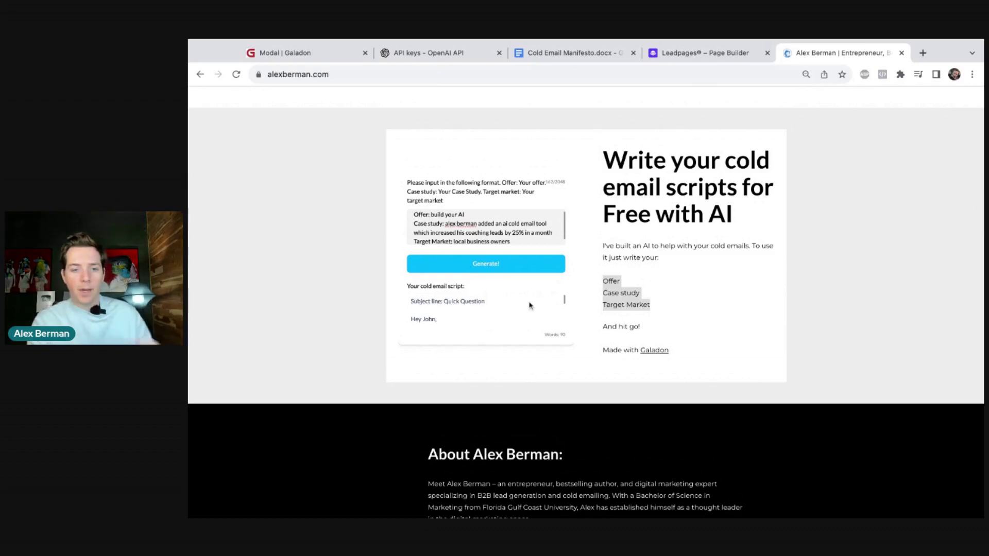
Describe yourself as 'i am a mother of 3' on StarbucksAI and review the Caramel Frappuccino recommendation.
scroll(529, 306, down, 3)
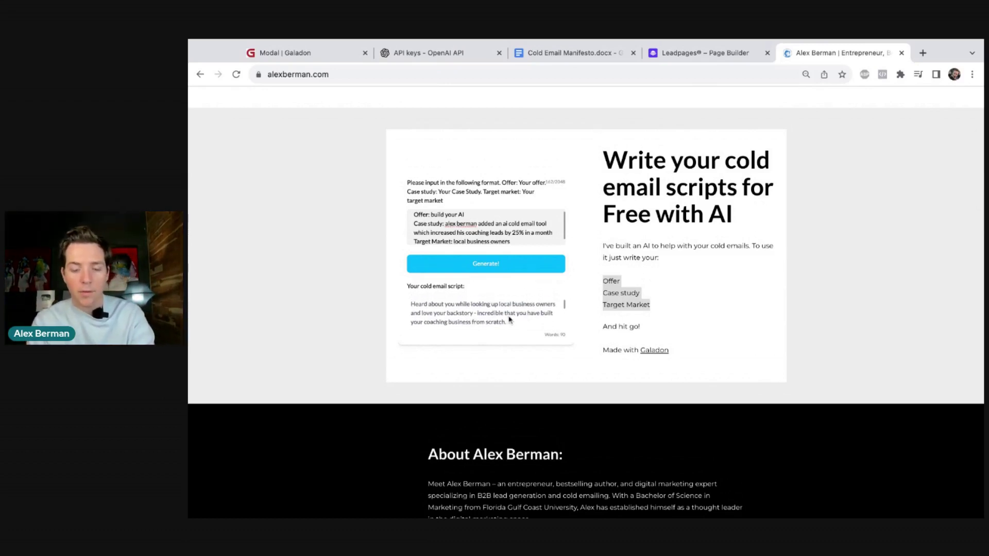
scroll(522, 325, down, 4)
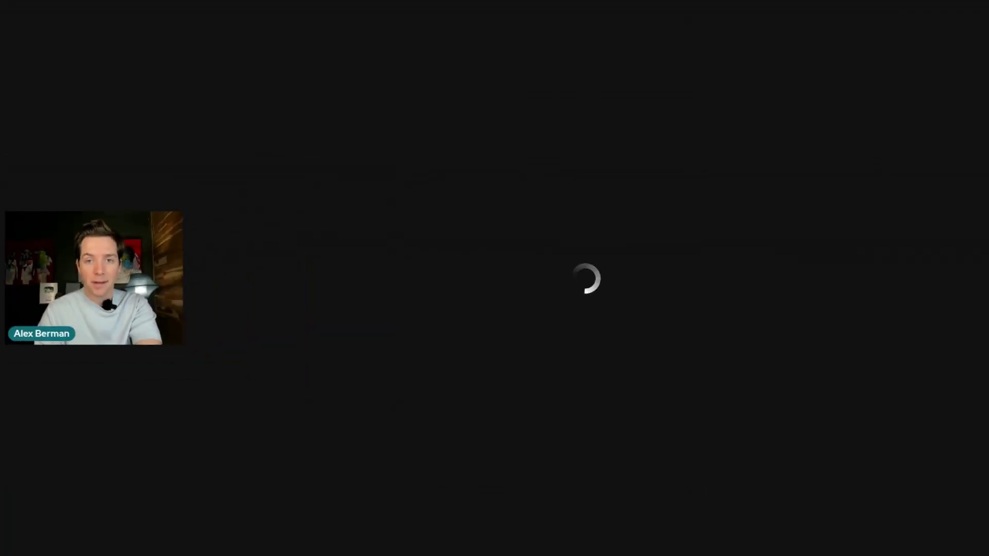
scroll(693, 276, down, 2)
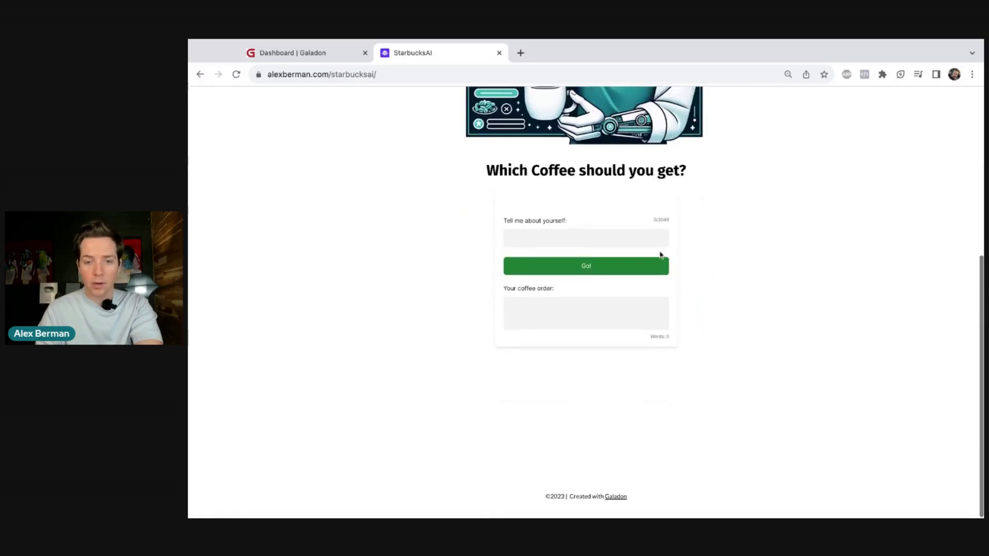
scroll(661, 255, up, 3)
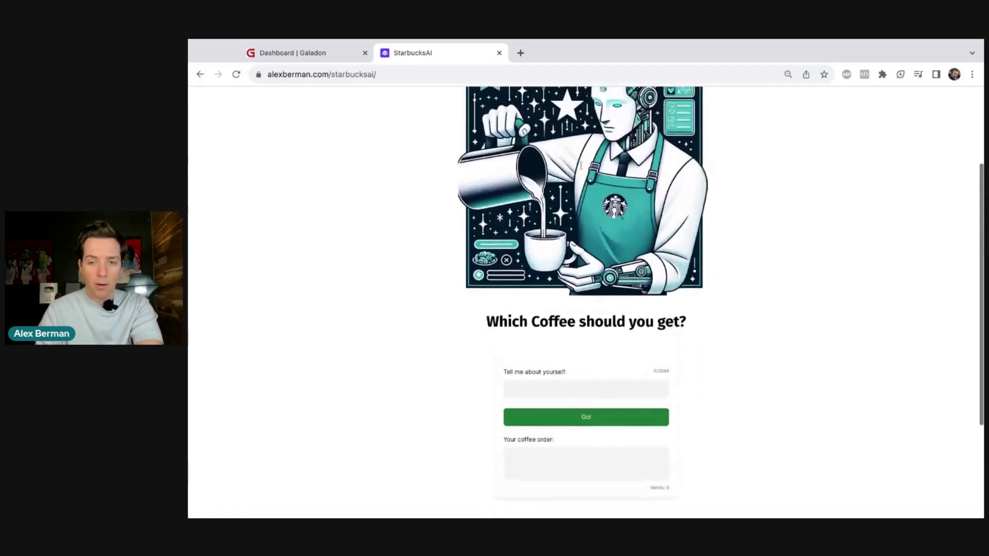
scroll(582, 281, up, 3)
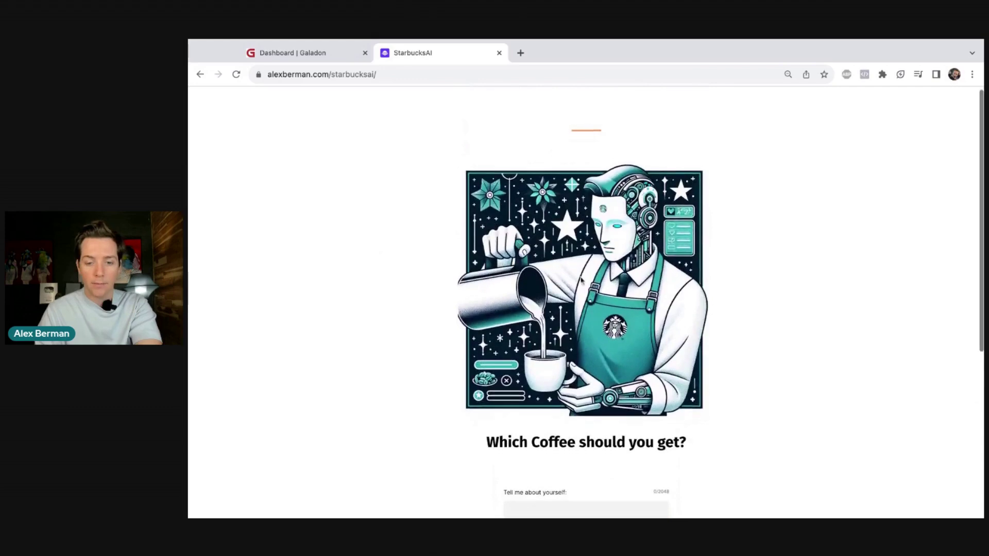
scroll(582, 280, down, 3)
scroll(582, 281, down, 3)
click(585, 245)
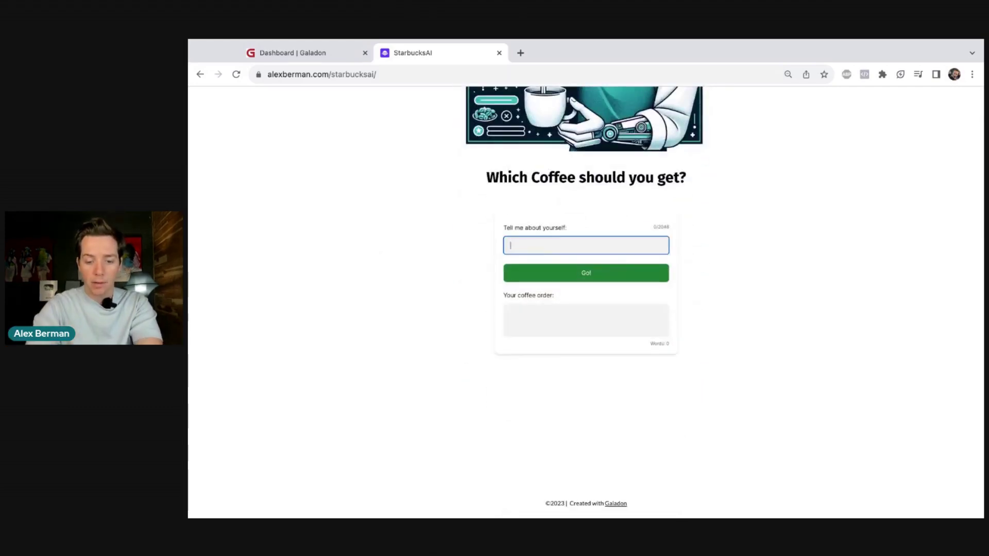
text(i am a banker in)
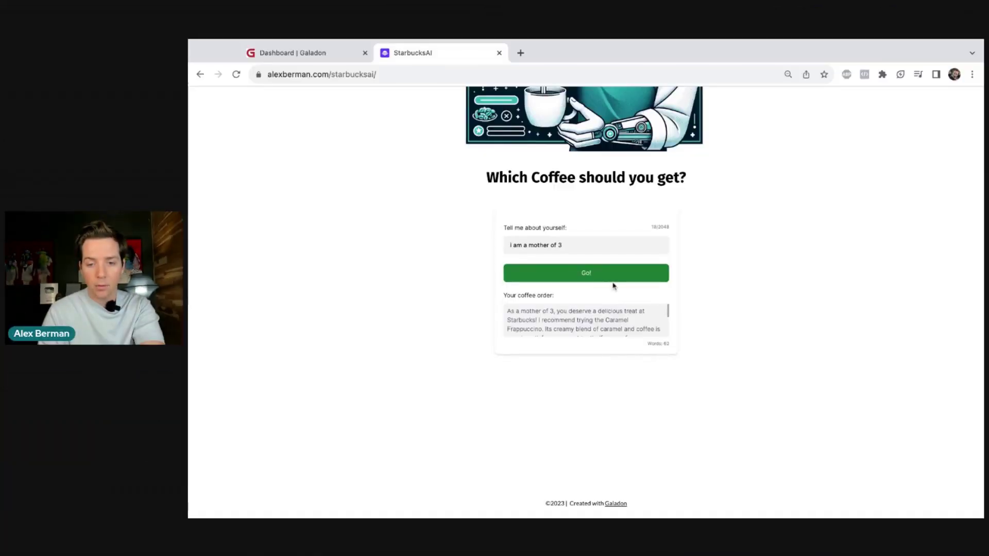
scroll(605, 320, down, 2)
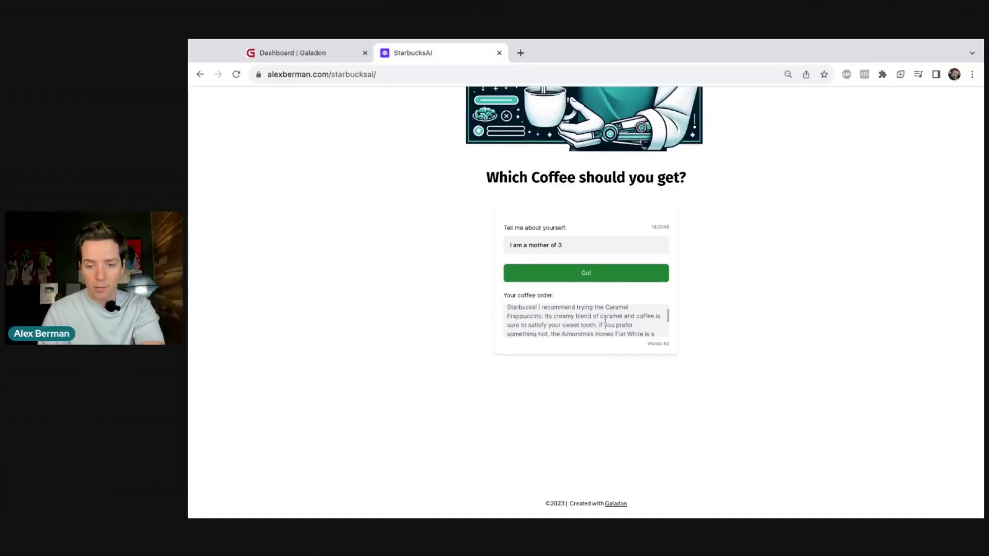
scroll(497, 331, up, 2)
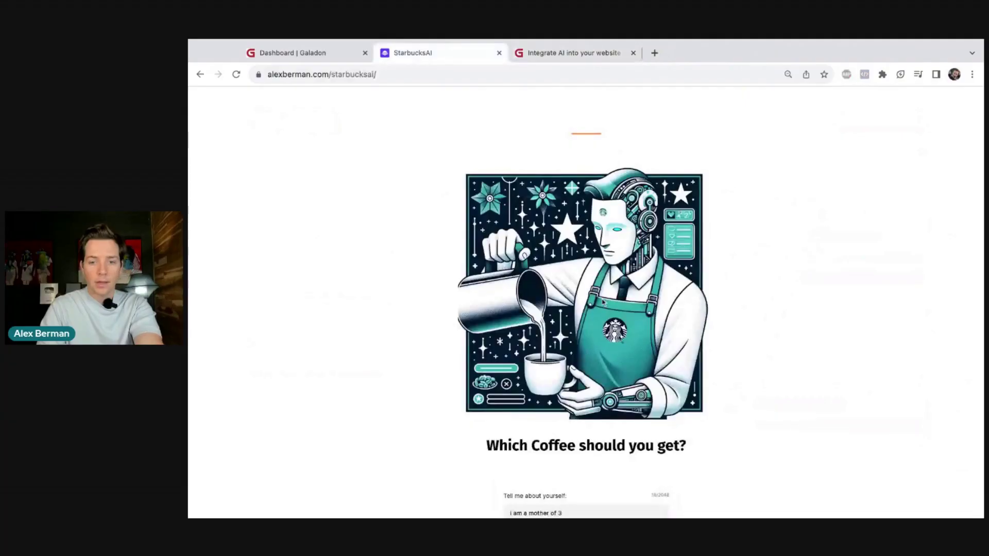
Switch to galadon.io and scroll through its 'create your own AI in under 10 minutes' home page.
scroll(481, 360, down, 4)
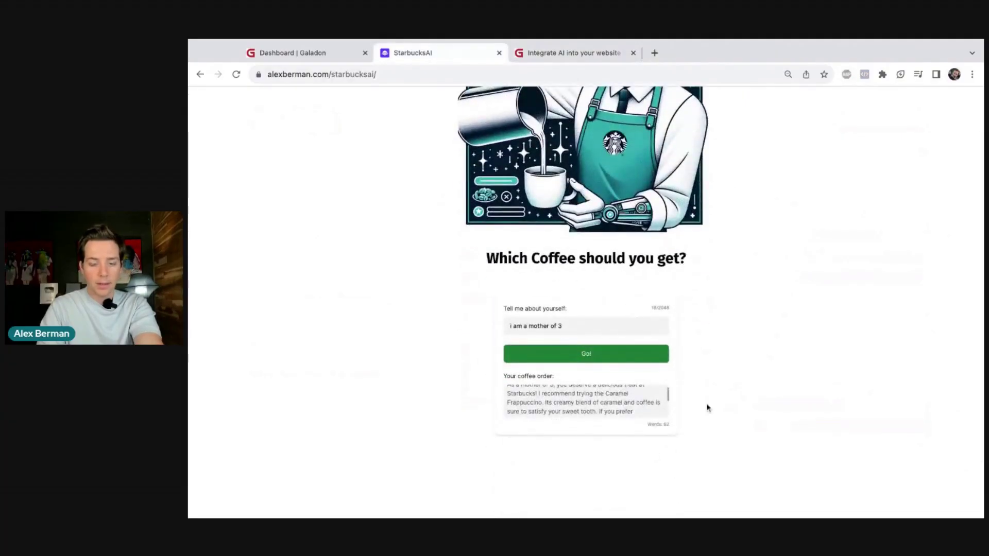
click(565, 57)
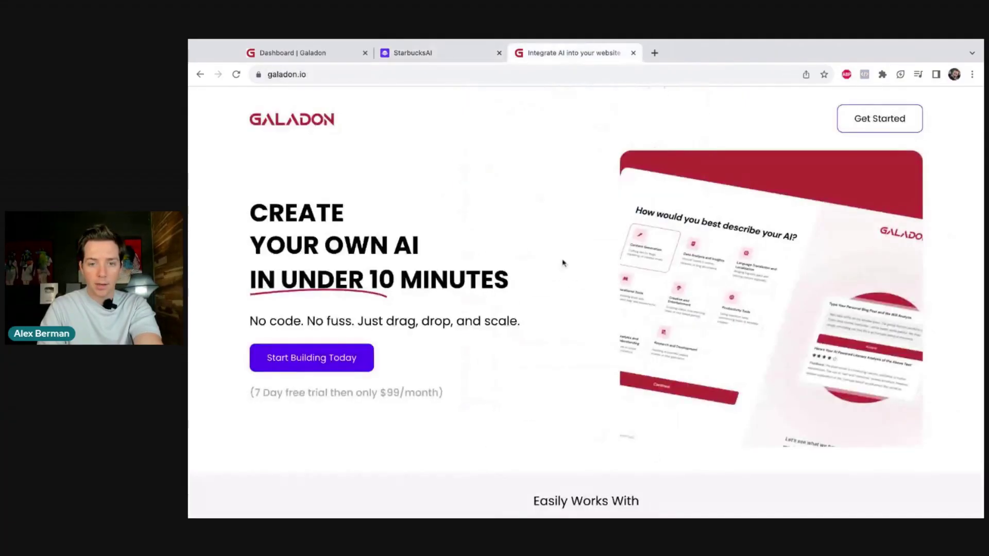
scroll(559, 248, down, 6)
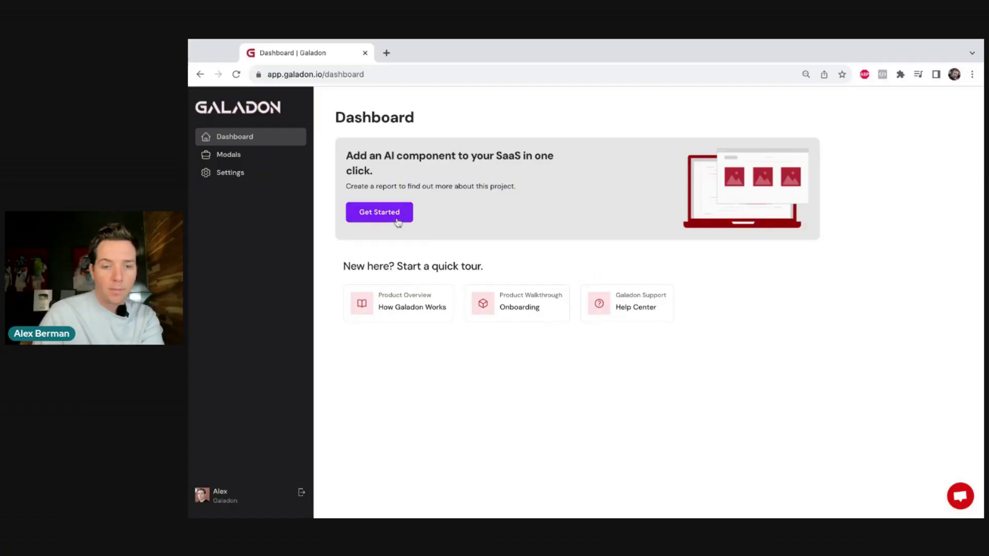
Create a modal named 'Cold email writing AI', using the same text as its description.
click(397, 218)
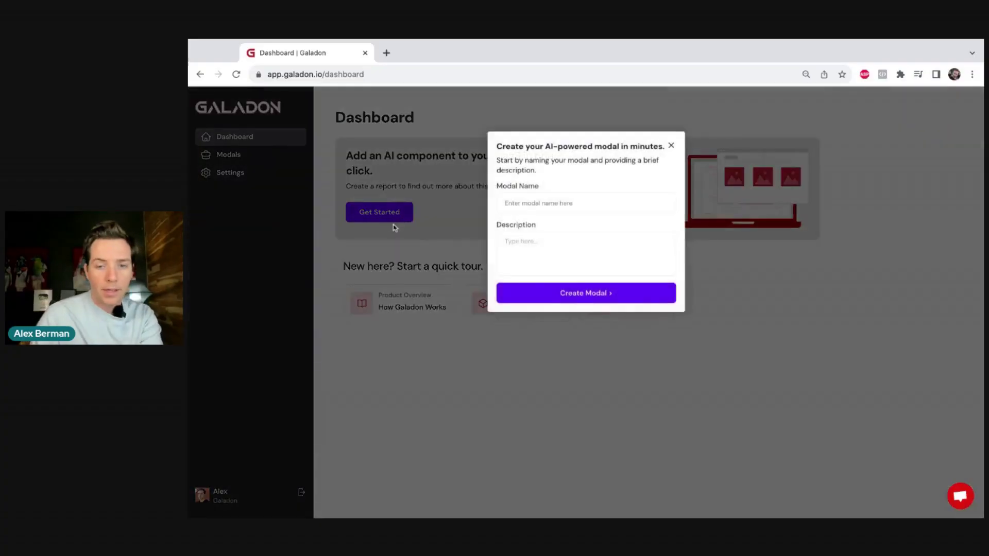
click(547, 207)
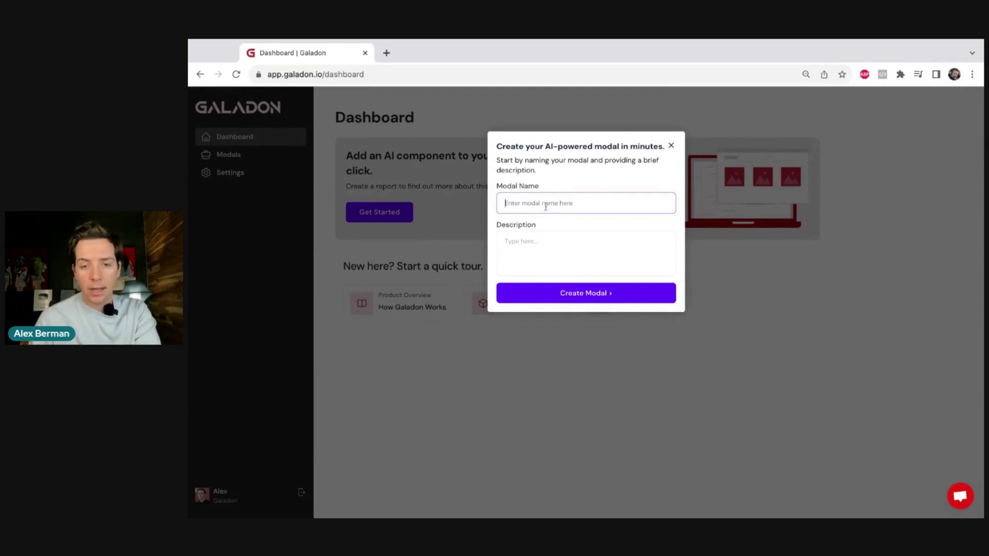
text(Cold email writing AI)
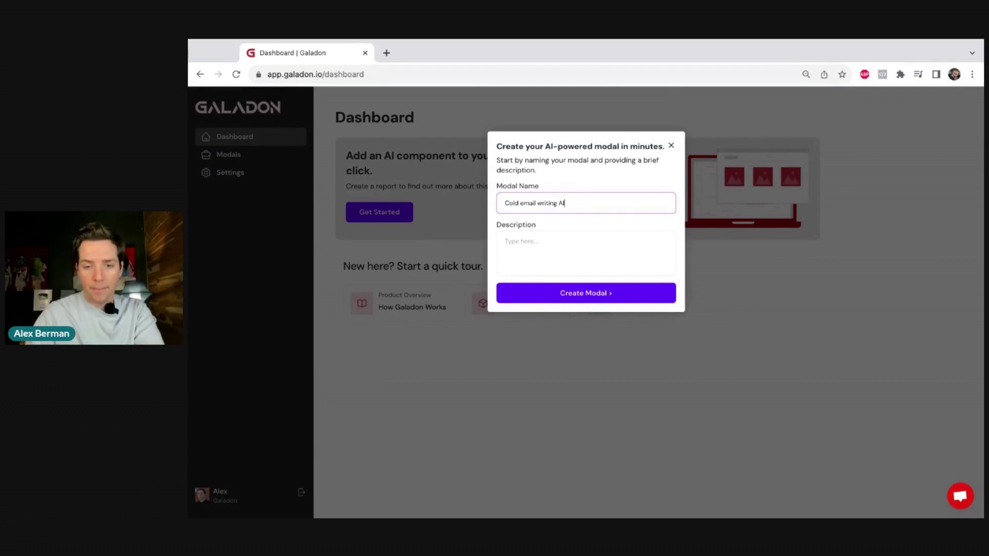
click(573, 239)
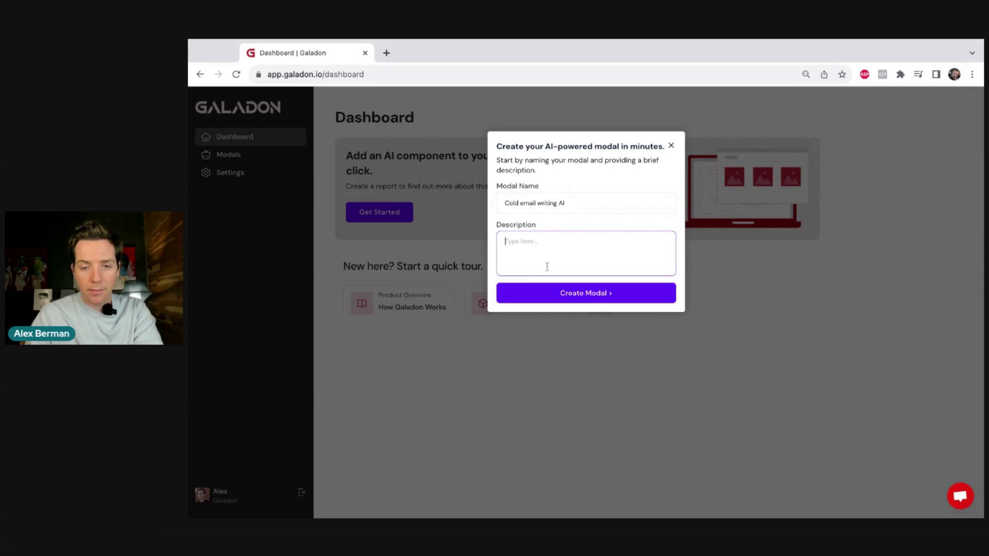
triple_click(570, 203)
key(ctrl+c)
click(567, 250)
key(ctrl+v)
click(625, 292)
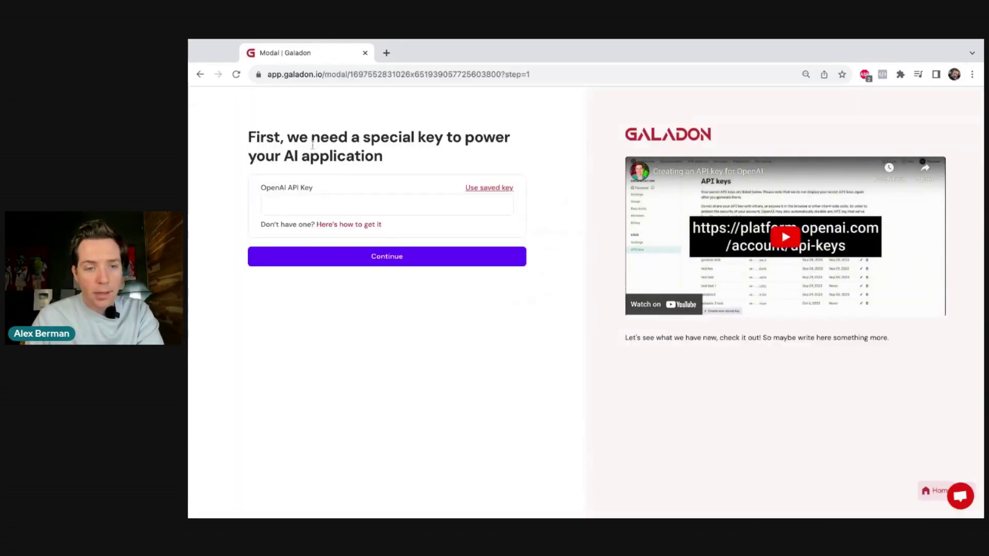
Generate a new OpenAI secret key, enter it for the modal, and continue to step 2.
click(412, 205)
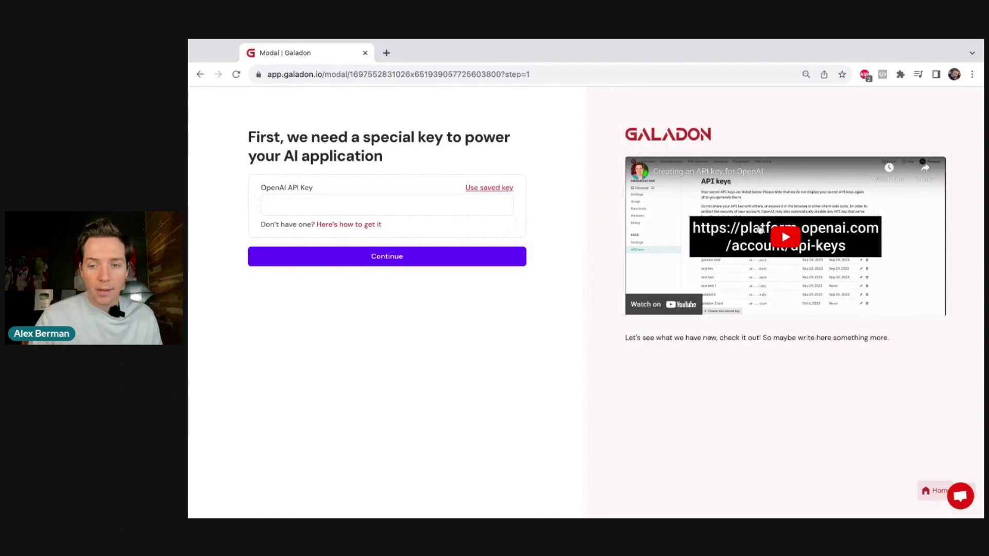
click(760, 230)
click(341, 225)
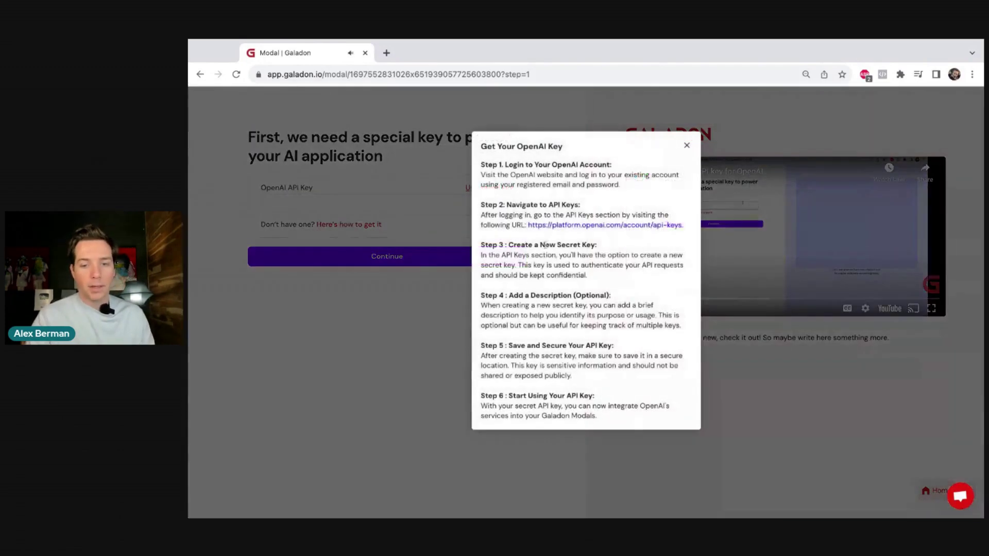
click(580, 226)
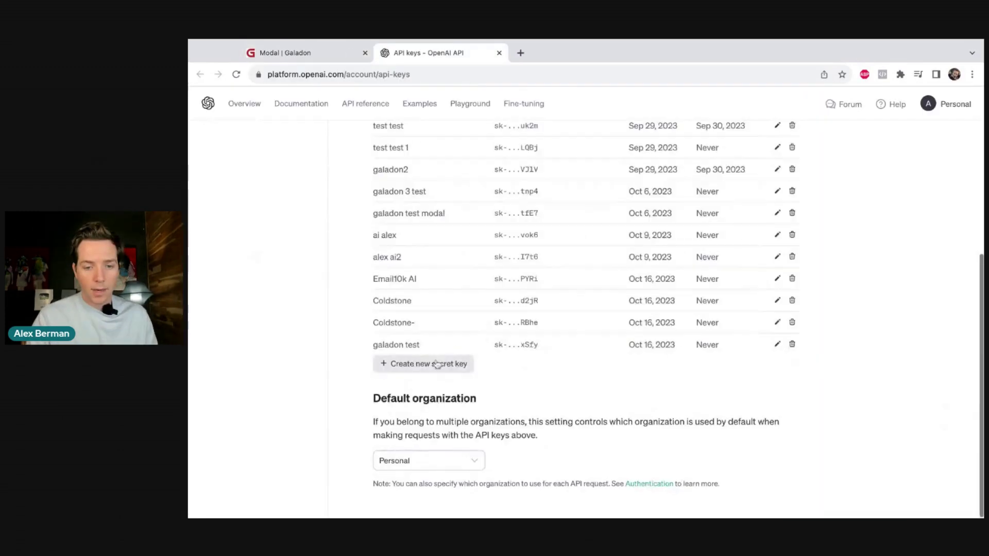
click(448, 362)
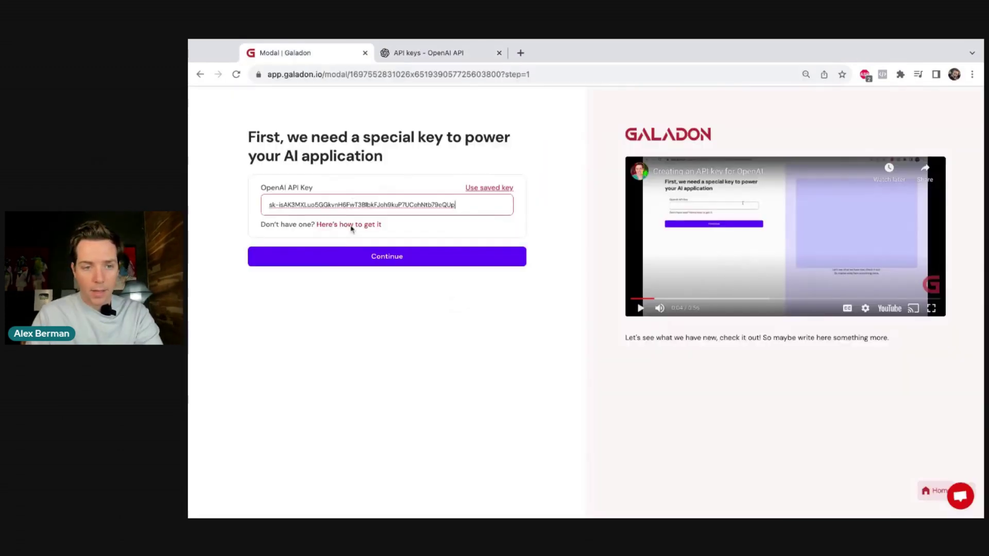
click(343, 258)
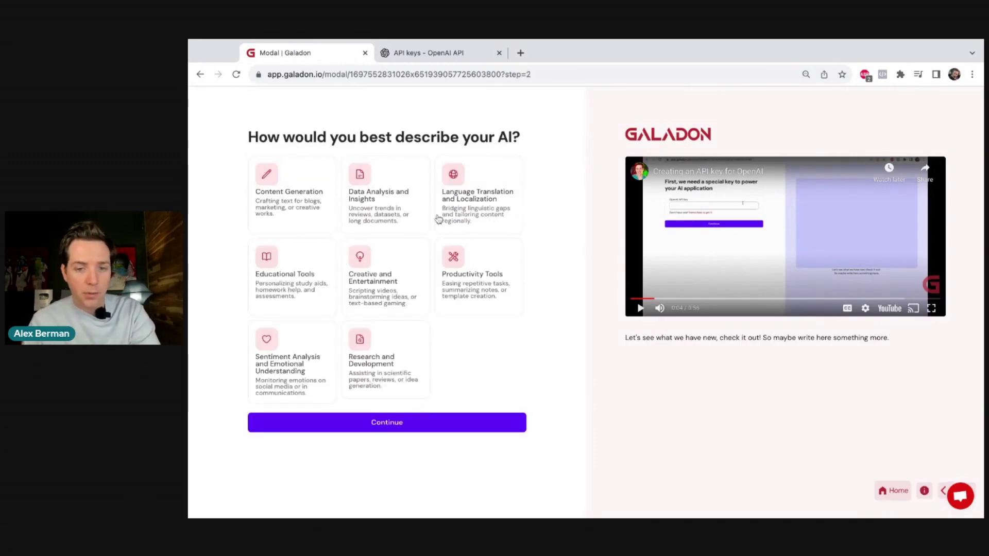
Pick Content Generation, describe a cold email script from the user's business, and begin the format-following sample data.
click(280, 209)
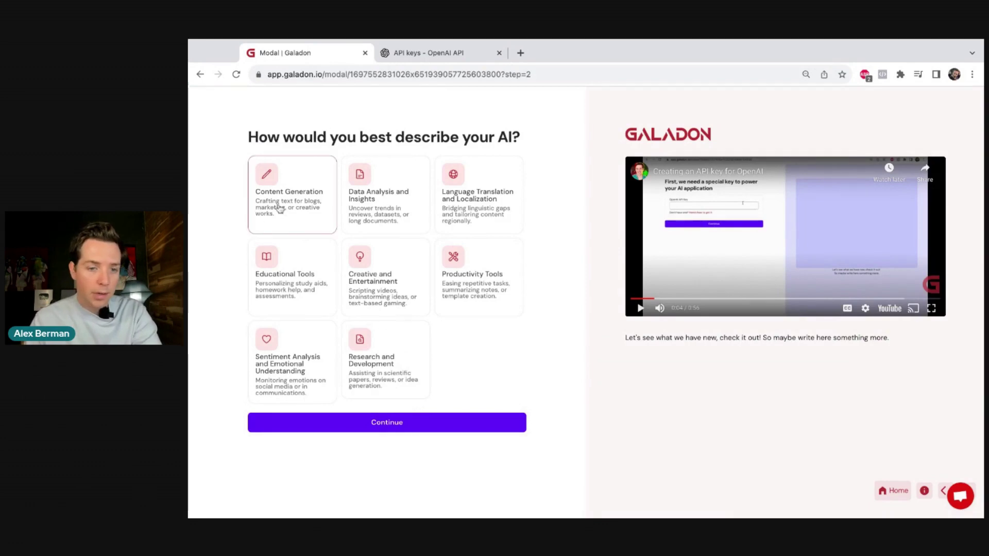
click(391, 429)
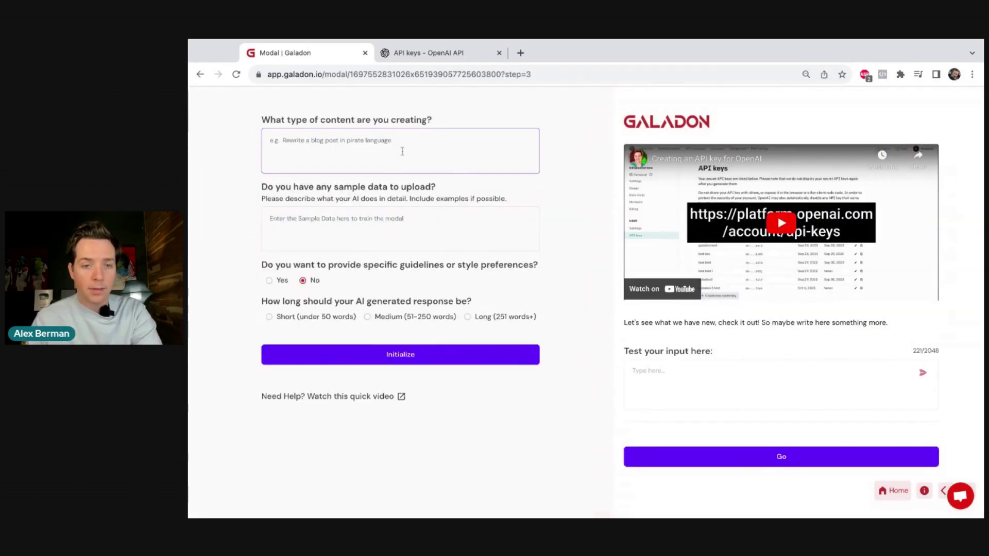
text(user will in)
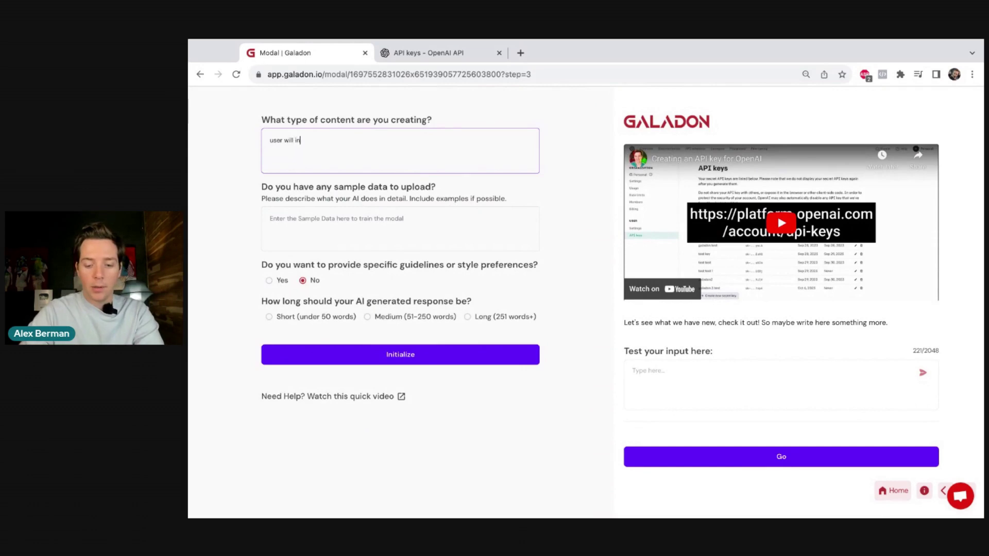
text(put their business and we will generate a cold email script)
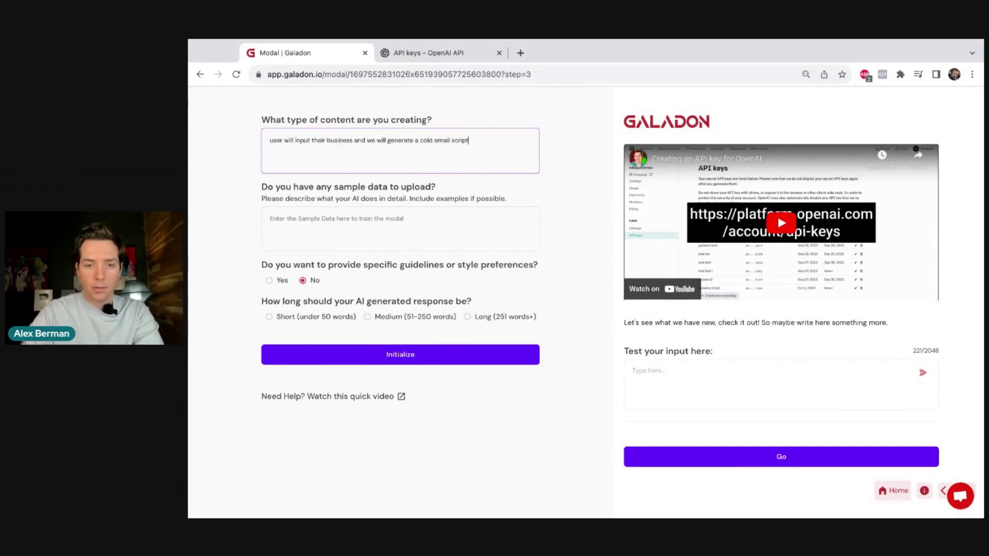
click(355, 231)
text(generate the script using the following)
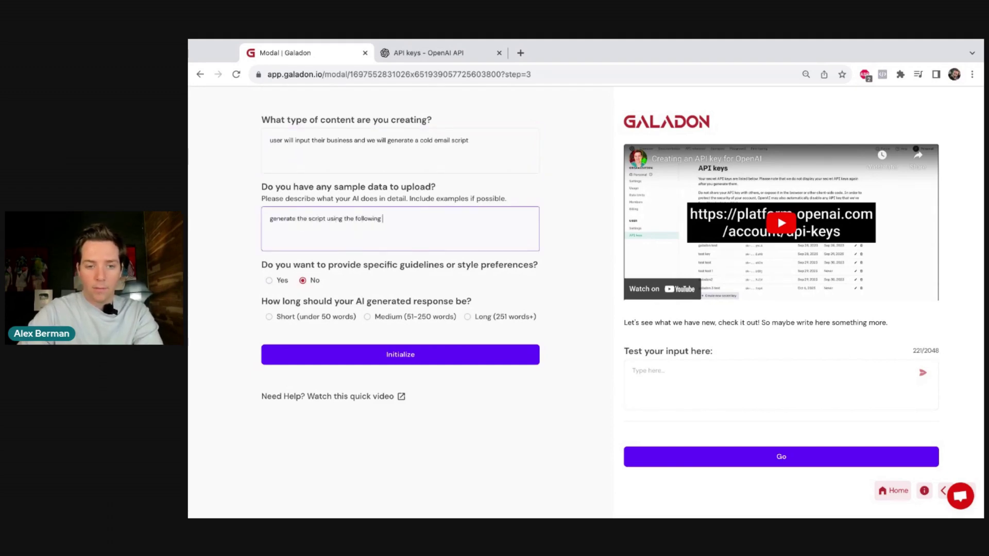
text( format. Keep wording as cl)
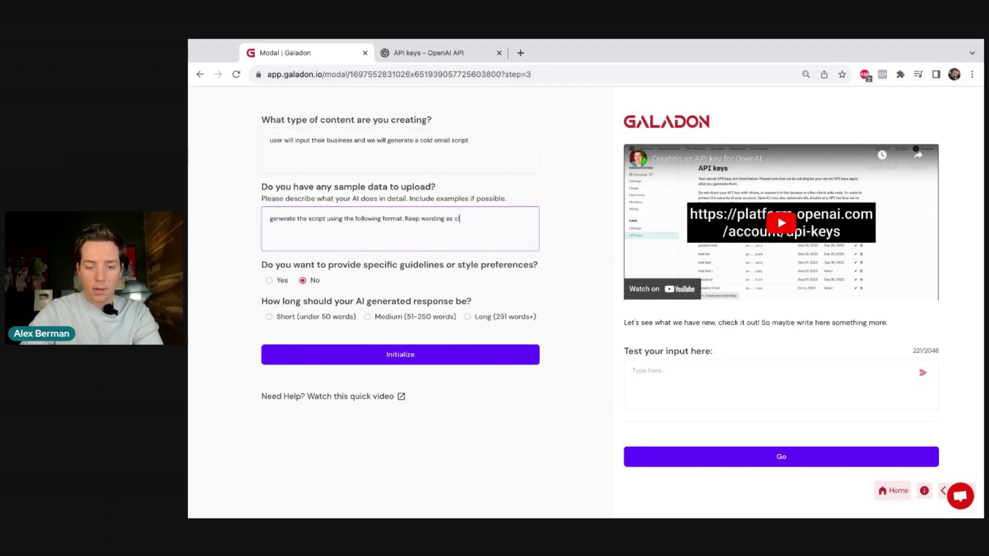
text(ose as possible to the)
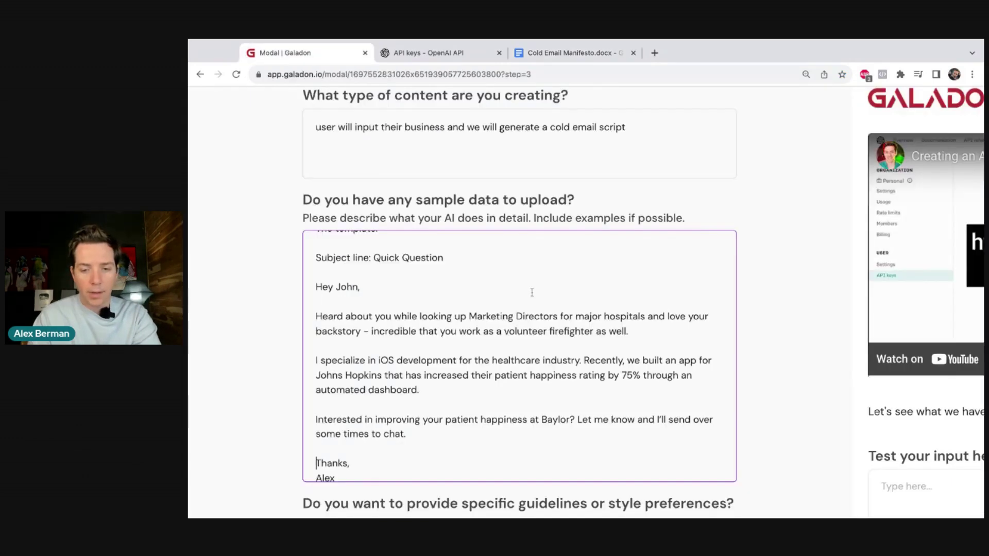
Add guidelines 'don't mention that you are an ai' and 'make as few changes to the template as possible'.
scroll(532, 292, down, 1)
scroll(532, 292, down, 5)
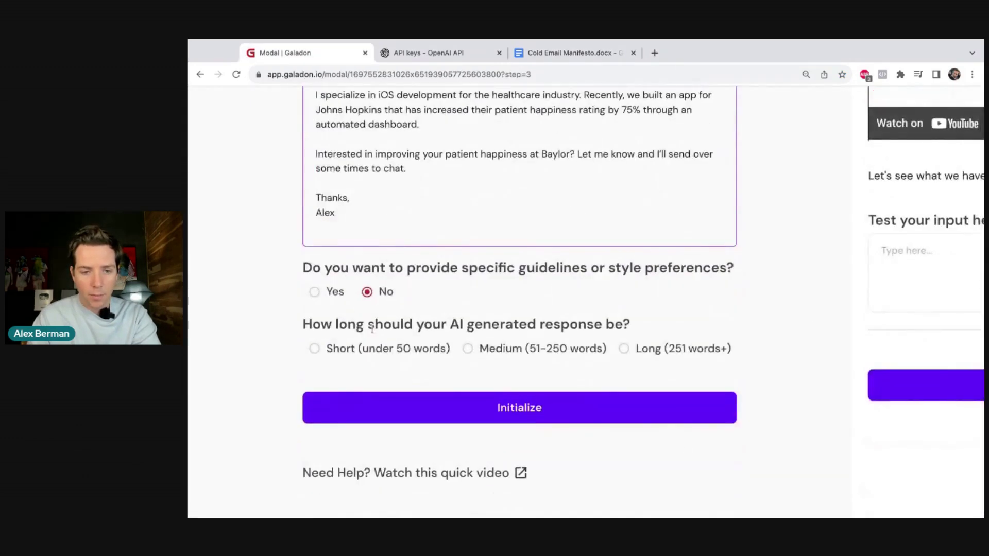
click(326, 293)
click(402, 337)
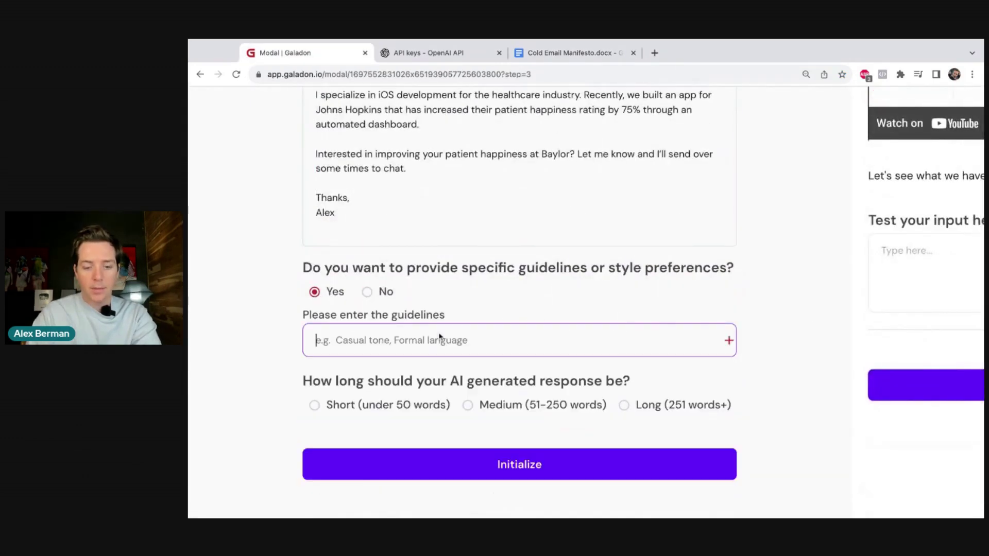
text(don't mention that you a)
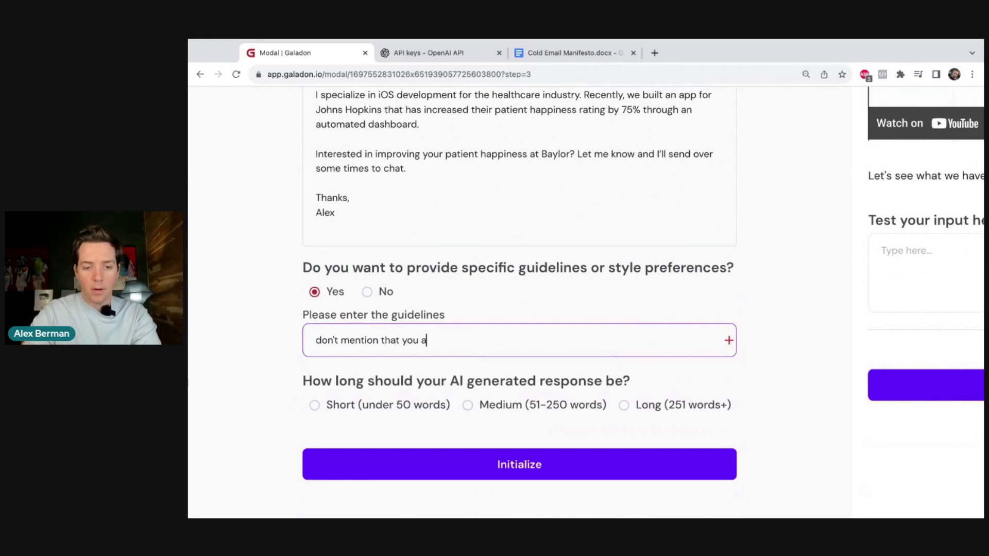
text(re an ai)
key(Return)
text(make as fe)
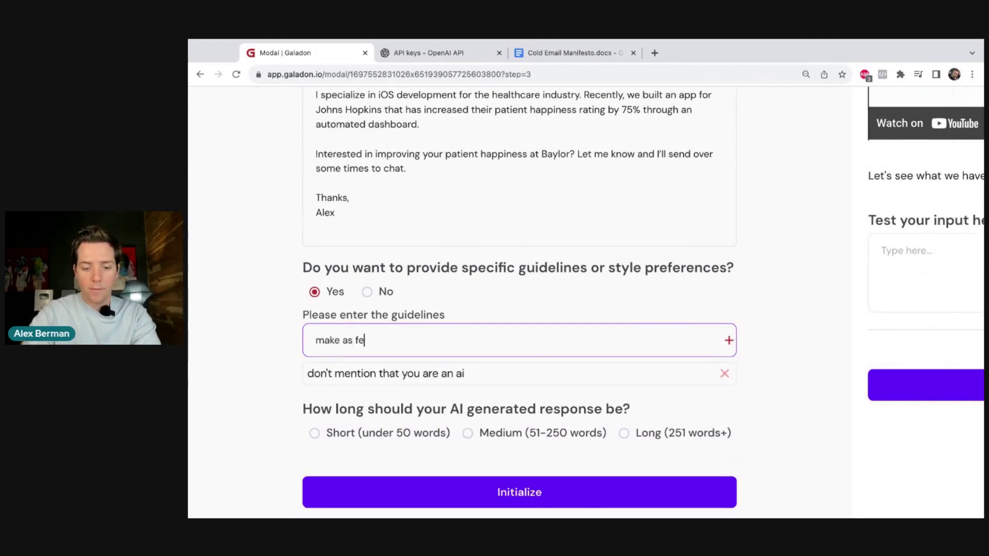
text(w changes to the temp)
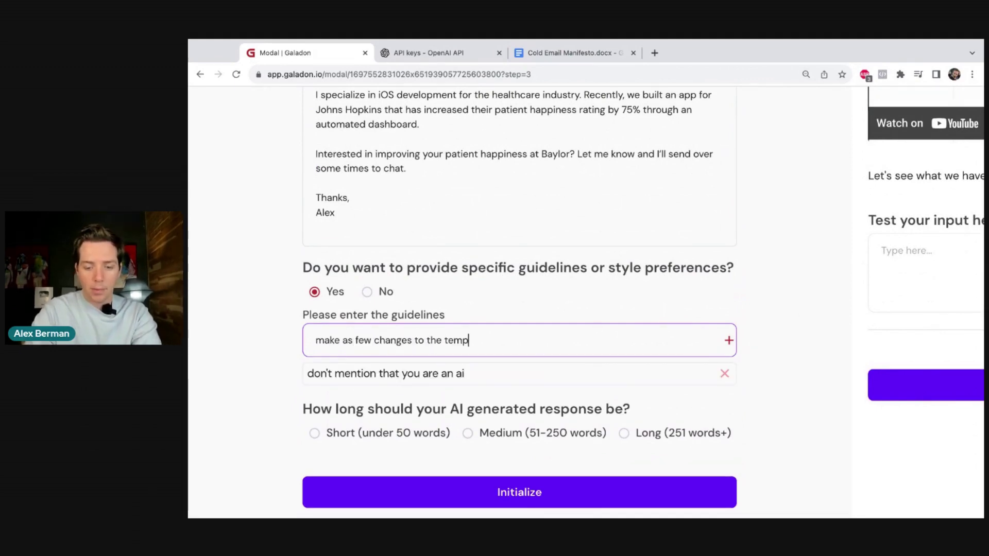
text(late as possible)
key(Return)
Set response length to Long (251 words+) and initialize the AI.
scroll(560, 393, down, 2)
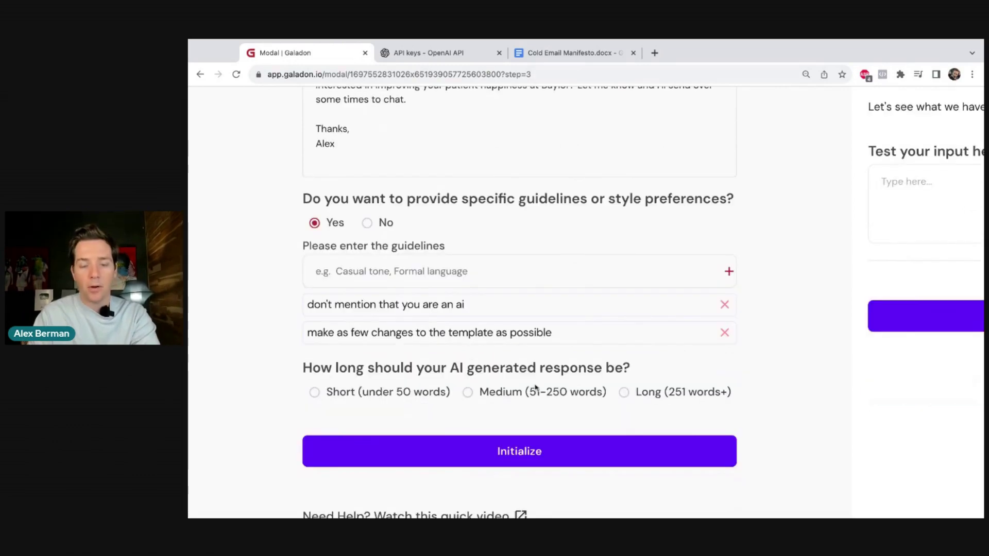
click(624, 393)
click(587, 454)
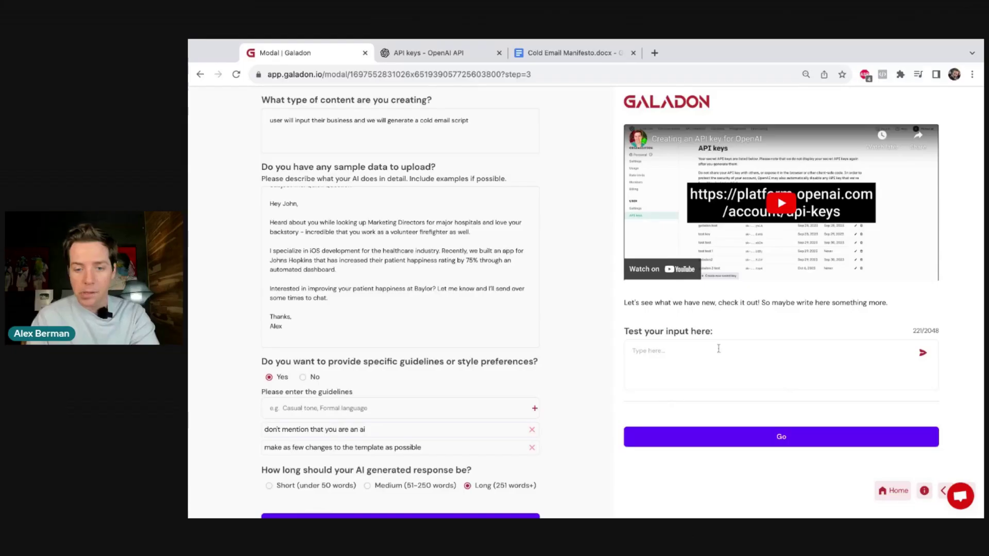
Test with 'i am selling digital marketing services' and review the 'Quick Question' cold email generated.
scroll(718, 348, down, 1)
scroll(719, 349, up, 1)
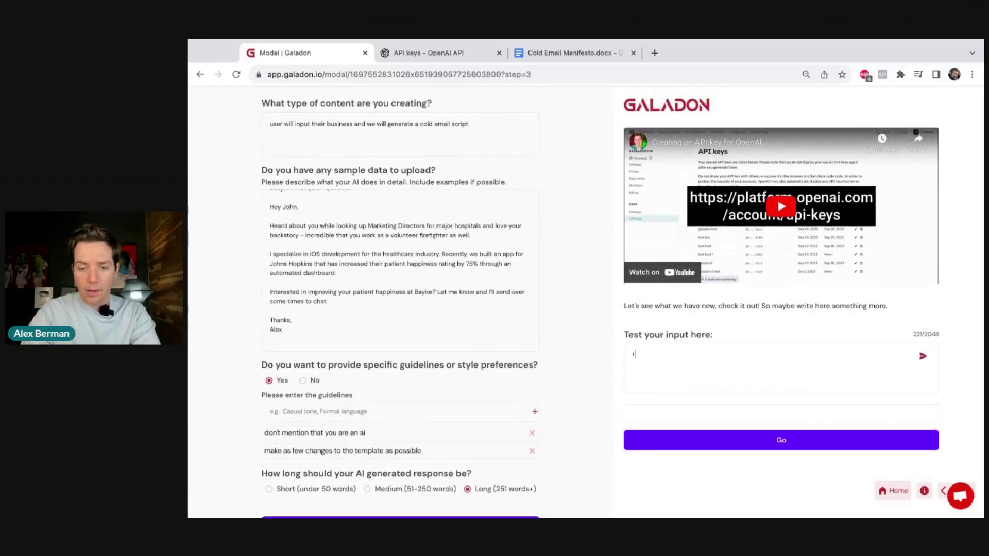
text(ting services)
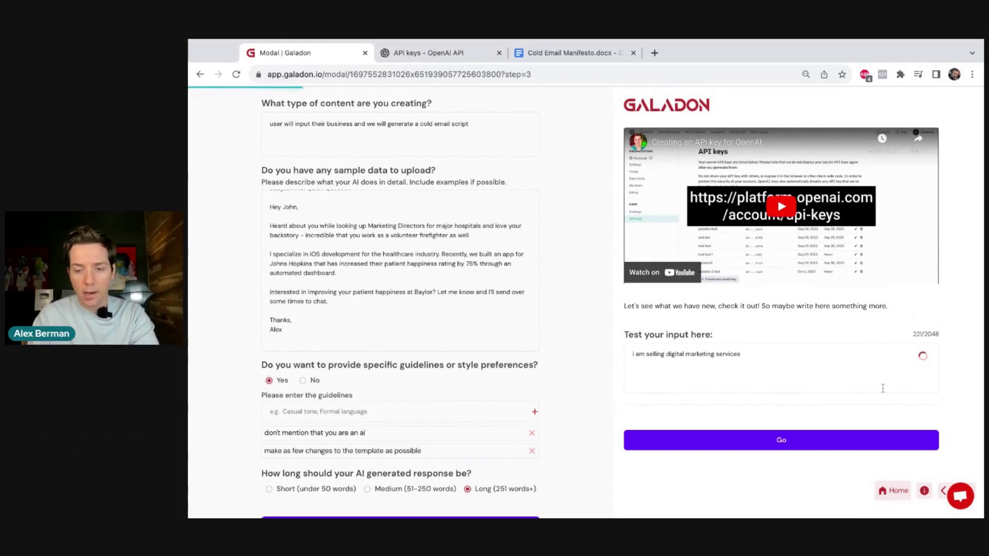
scroll(772, 309, down, 5)
scroll(740, 268, down, 1)
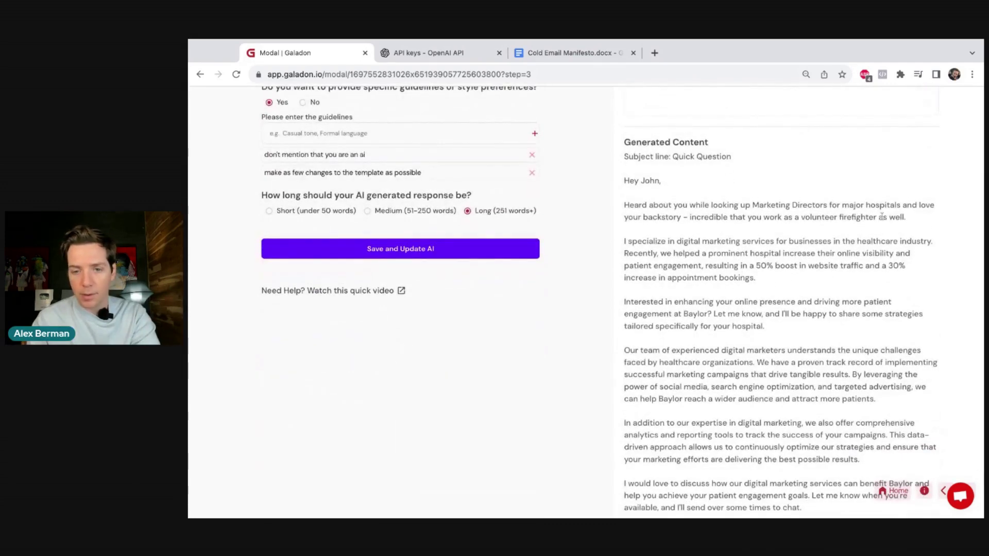
scroll(882, 216, up, 3)
scroll(840, 304, down, 4)
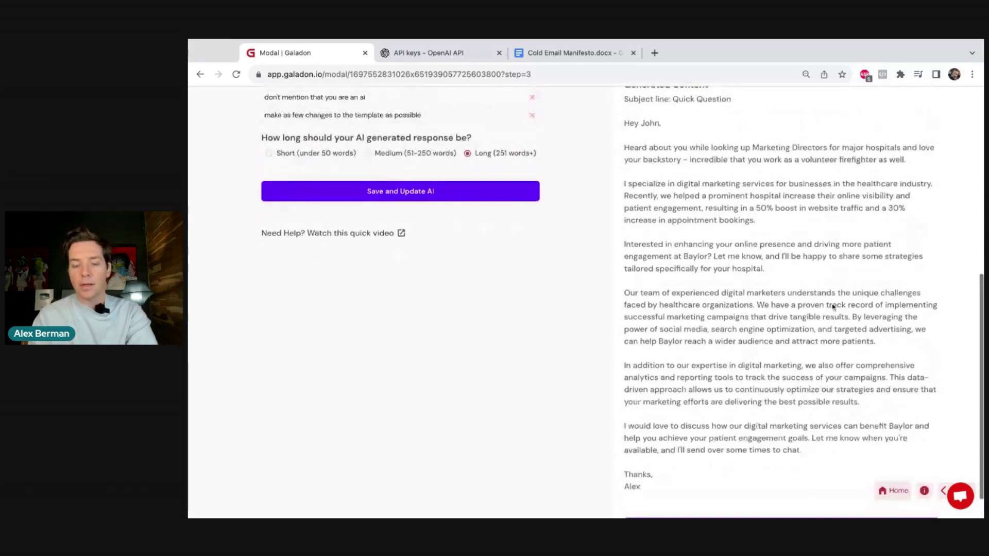
scroll(634, 426, up, 10)
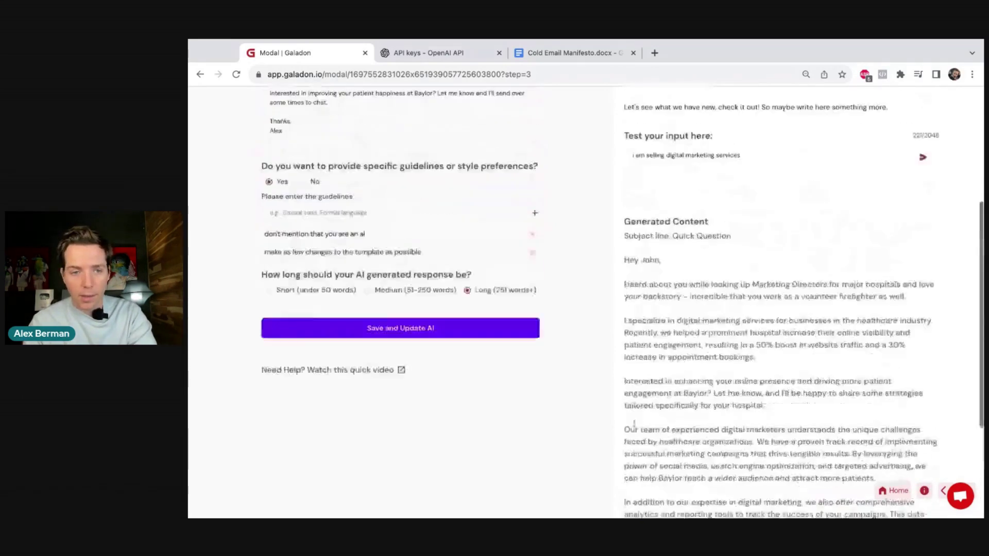
key(alt+Left)
key(alt+Right)
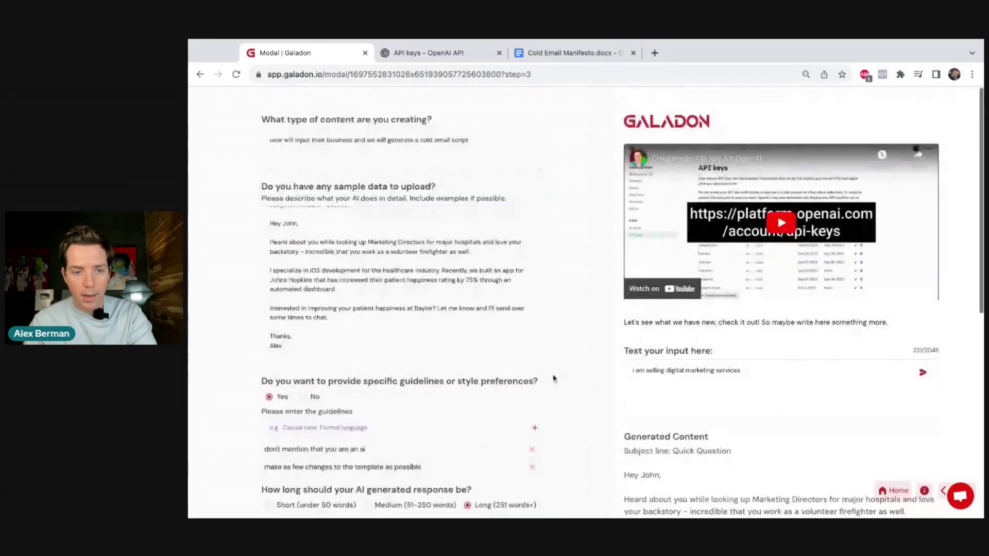
Add guidelines: output matches the template's word count; never invent case studies, use only the user's input.
scroll(433, 397, down, 2)
scroll(443, 371, up, 1)
click(456, 312)
text(dutput m)
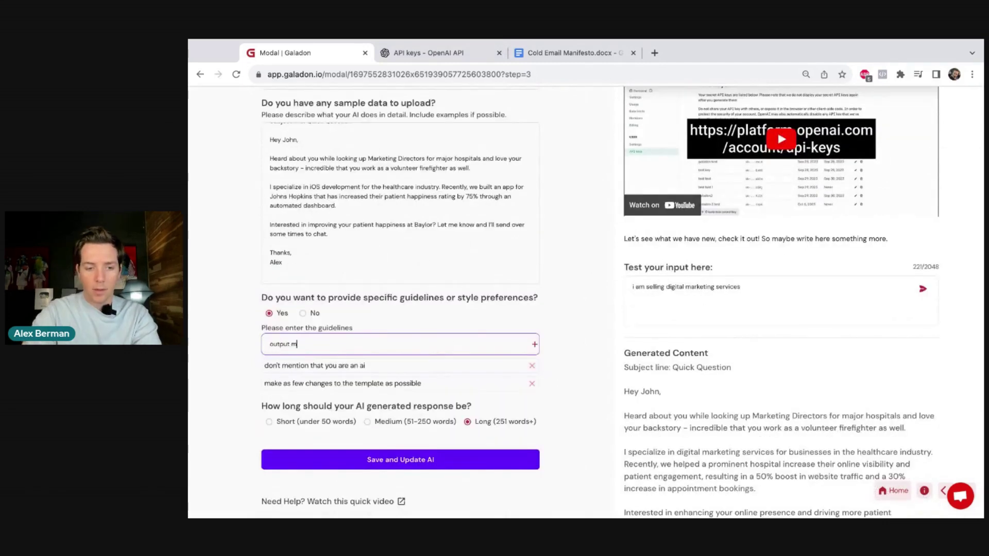
text(ust have the sam)
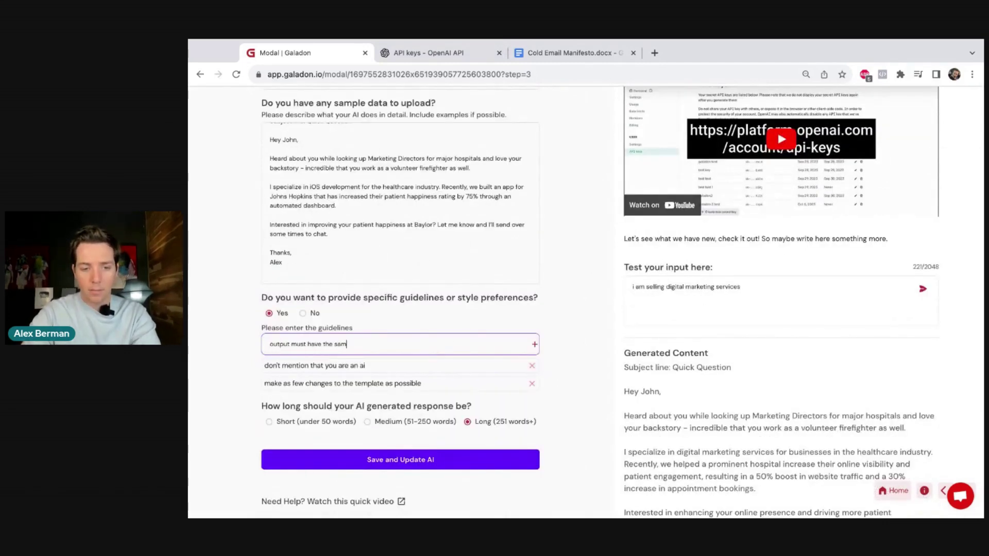
text(e wordcount as the template)
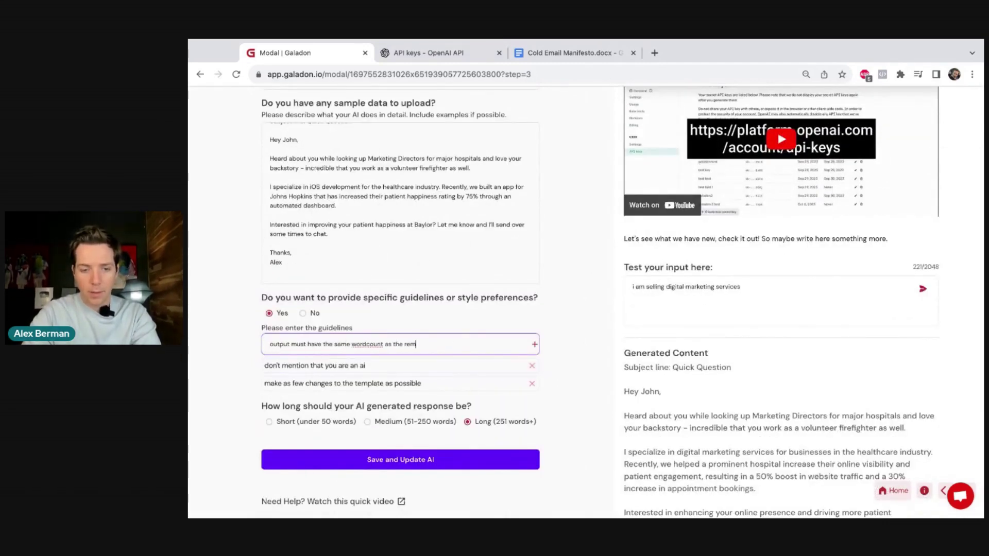
key(Return)
text(do not guess or make)
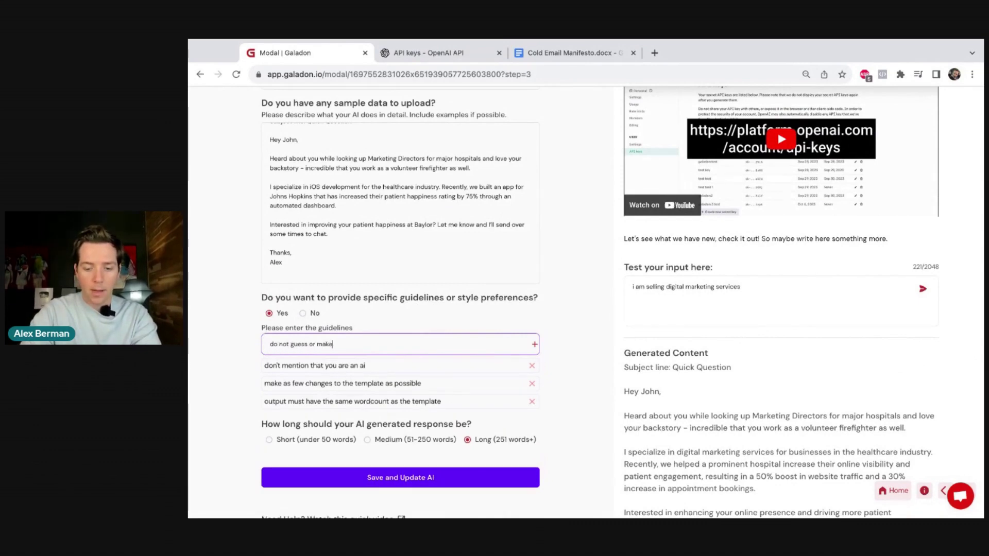
text( up case studies, all data must be based on the user's input)
key(Return)
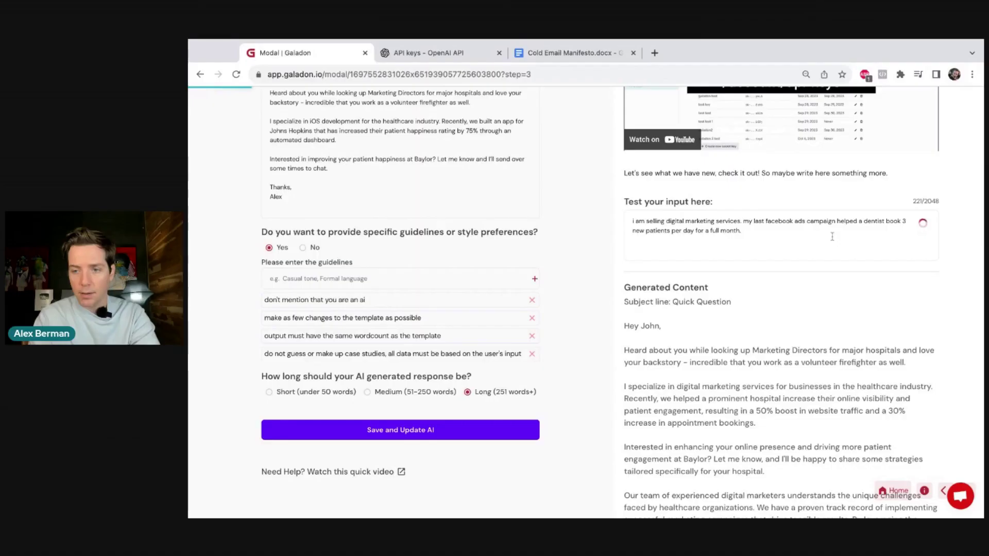
Scroll through the regenerated email citing the dentist's Facebook ads and 3-new-patients-per-day result.
scroll(832, 237, down, 2)
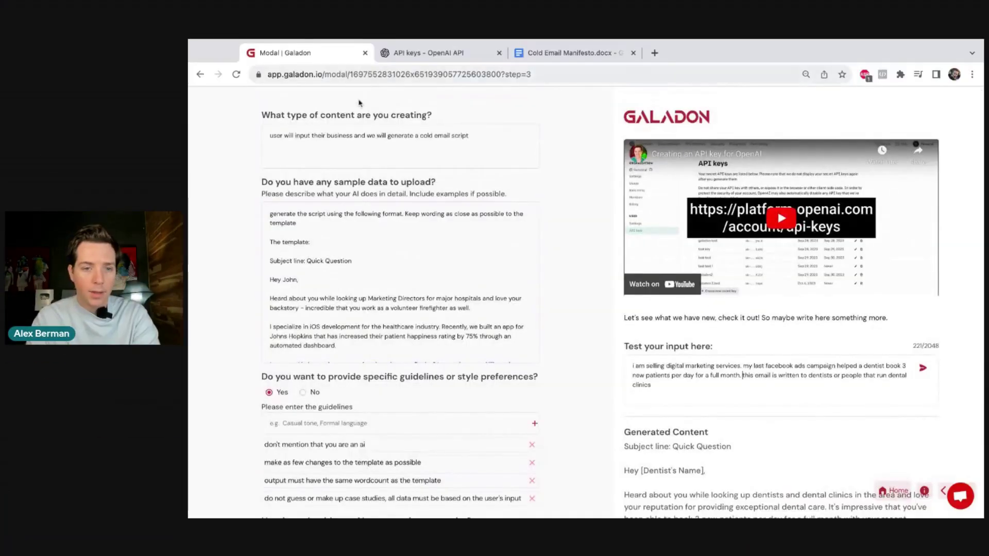
Add 'user input is: (their offer). (their case study). (target market for their offer)' to sample data and save.
click(267, 214)
key(Return)
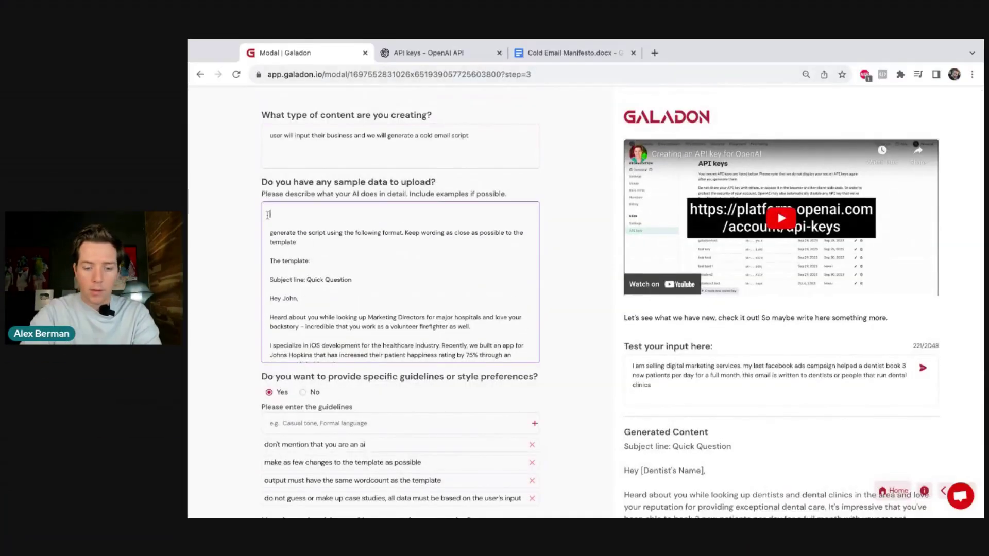
text(user input is: (their off)
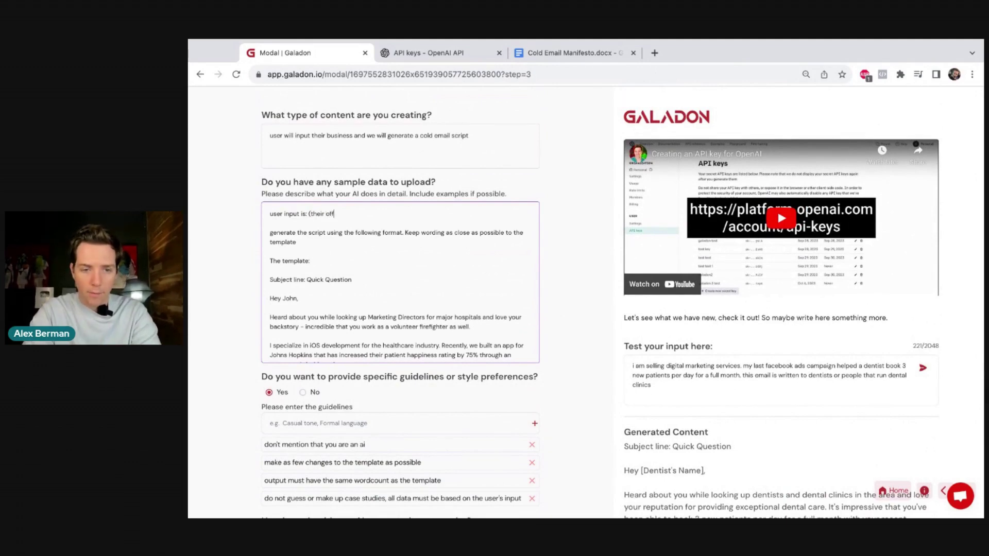
text(er). (their case study). (target)
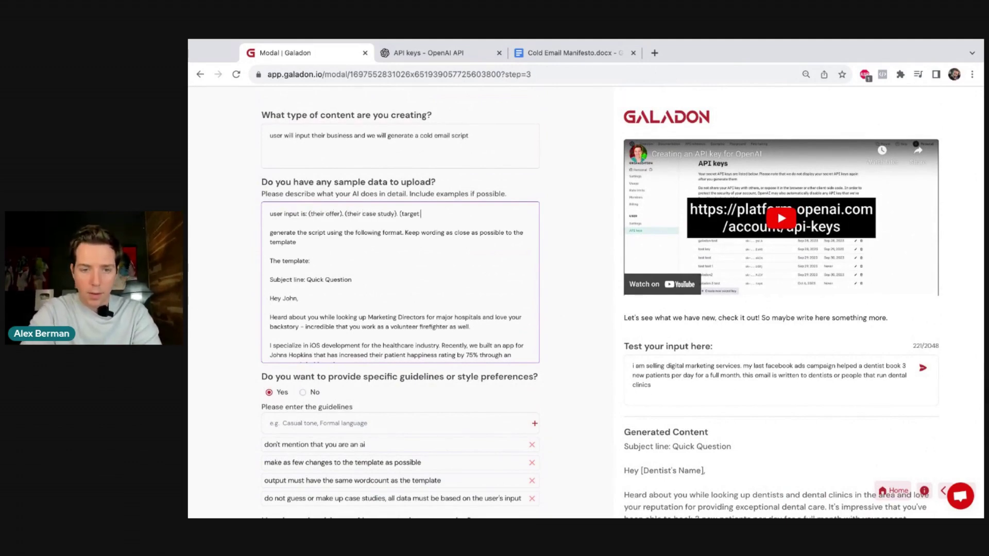
text( market for their offer))
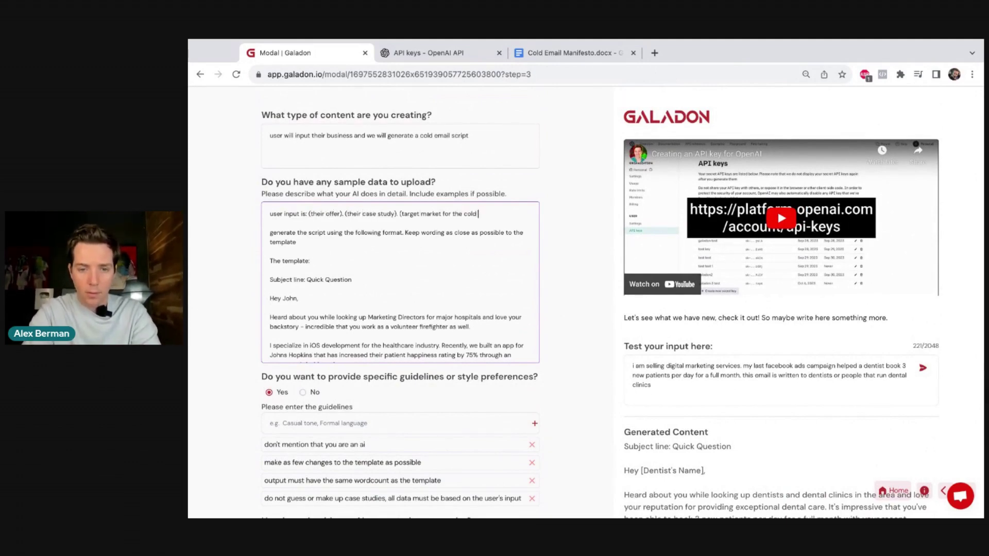
scroll(390, 319, down, 5)
click(390, 319)
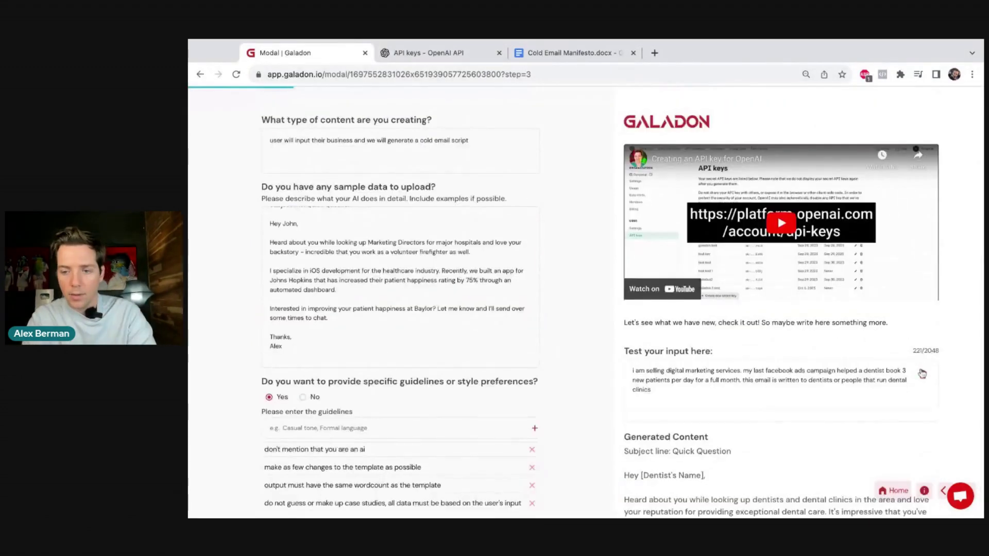
scroll(738, 334, down, 4)
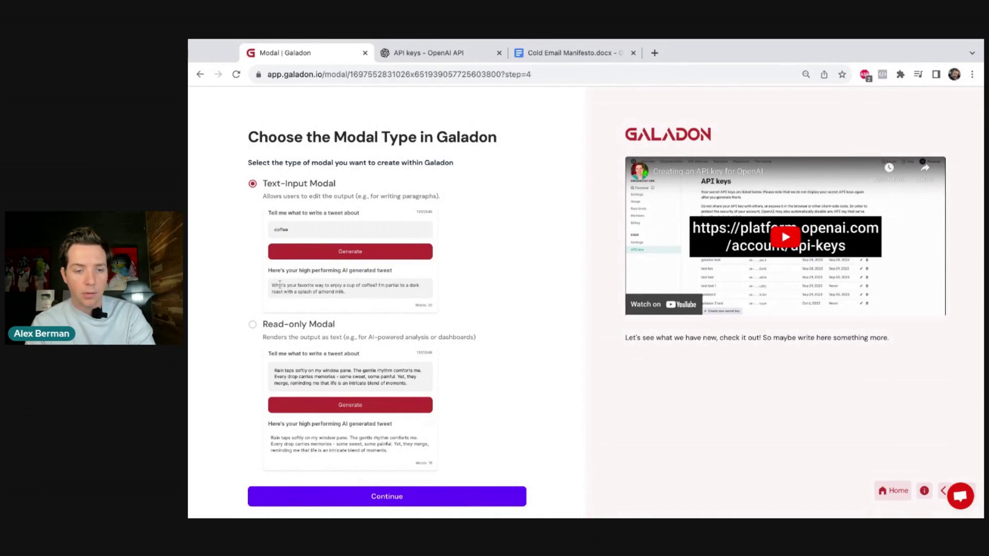
Compare the example outputs and select Read-only Modal as the modal type.
drag(279, 283, 322, 292)
click(359, 302)
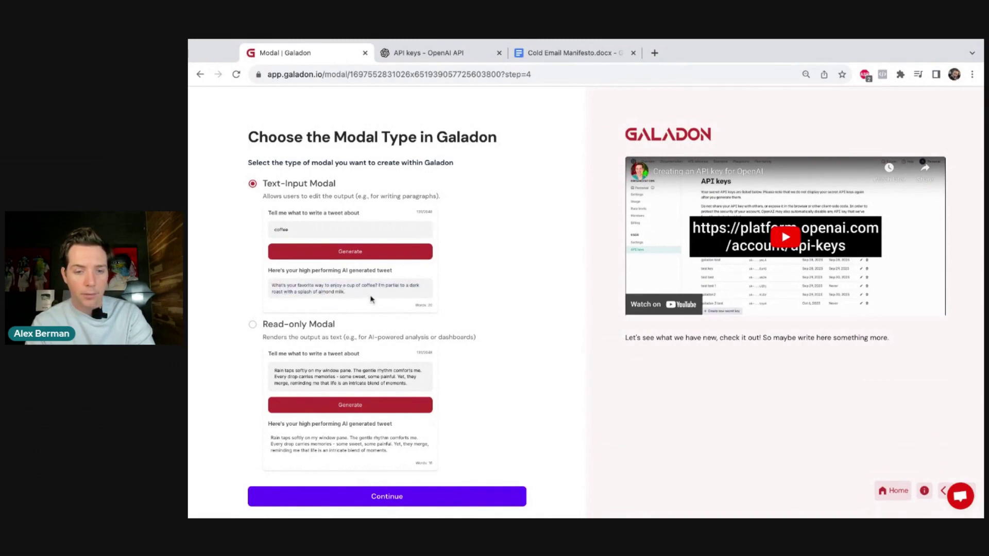
click(254, 326)
triple_click(271, 441)
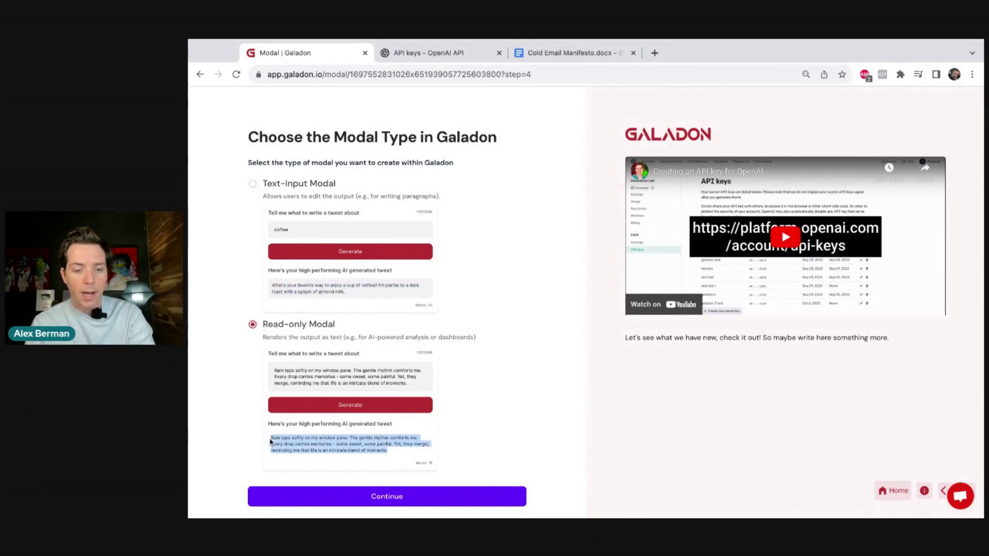
click(411, 453)
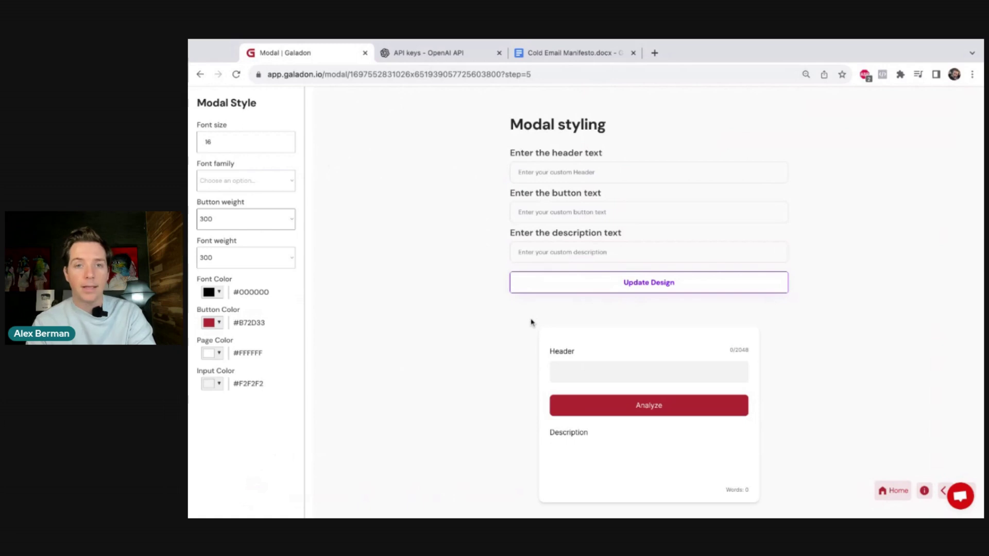
Enter the Offer/Case study/Target market header, 'Generate!' button and 'Your cold email script:' description, then update the design.
click(584, 166)
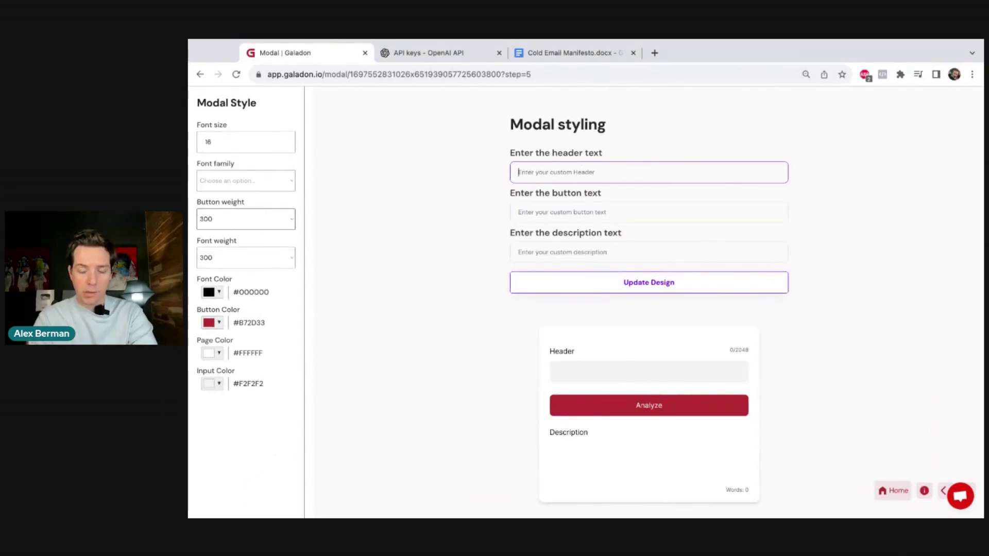
text(Please inp)
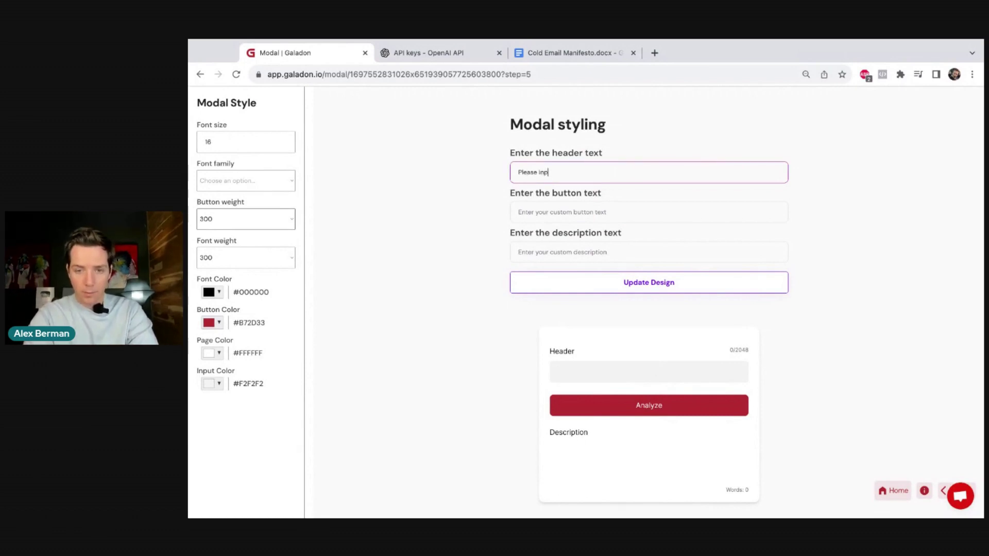
text(ut in the following format. Offe)
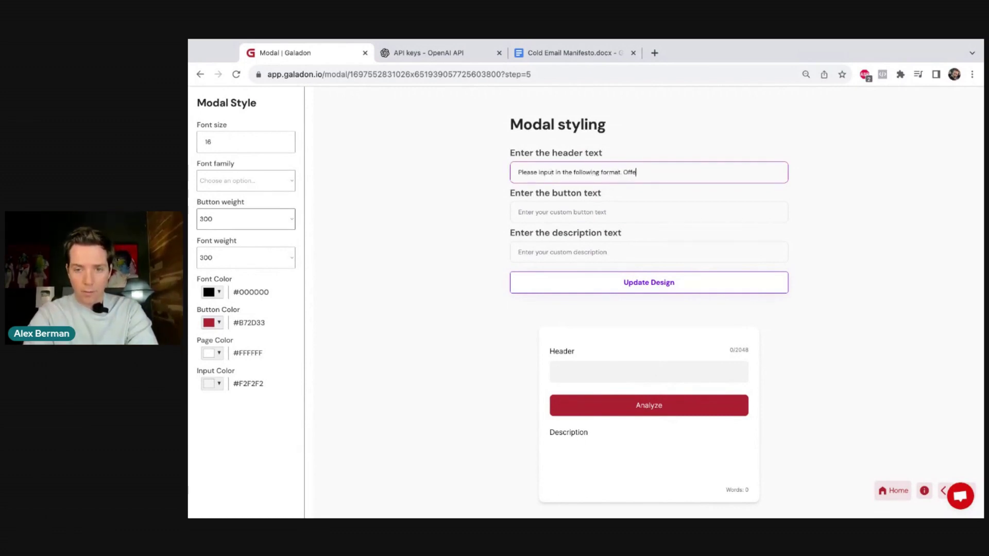
text(r: Your offer. Case study: Your Case )
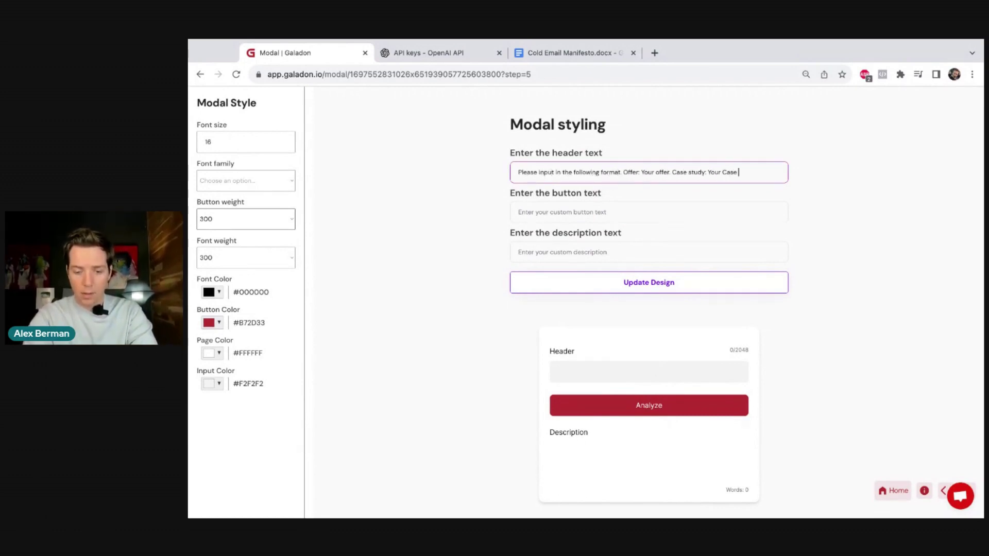
text(Study. Target role: Your target role.)
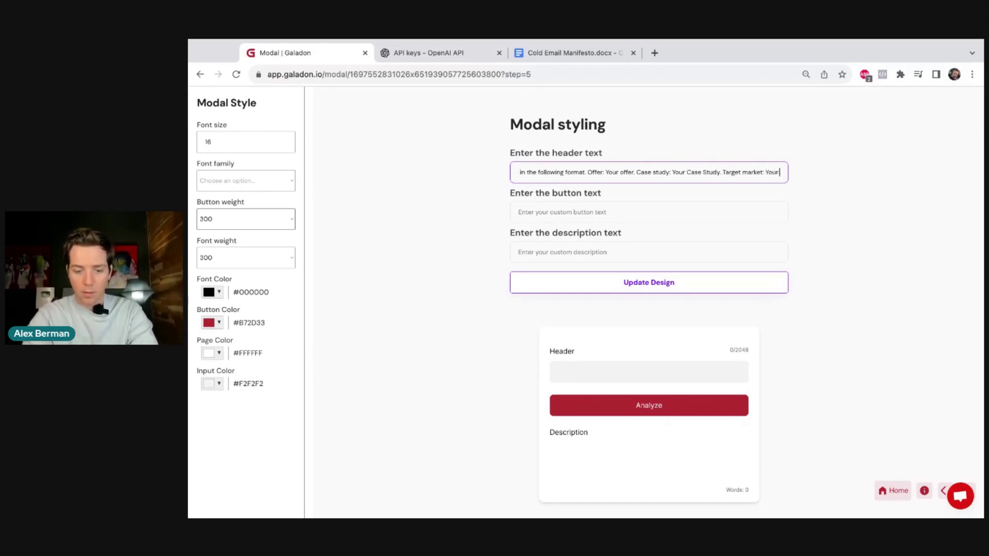
click(600, 206)
text(Generate!)
key(Tab)
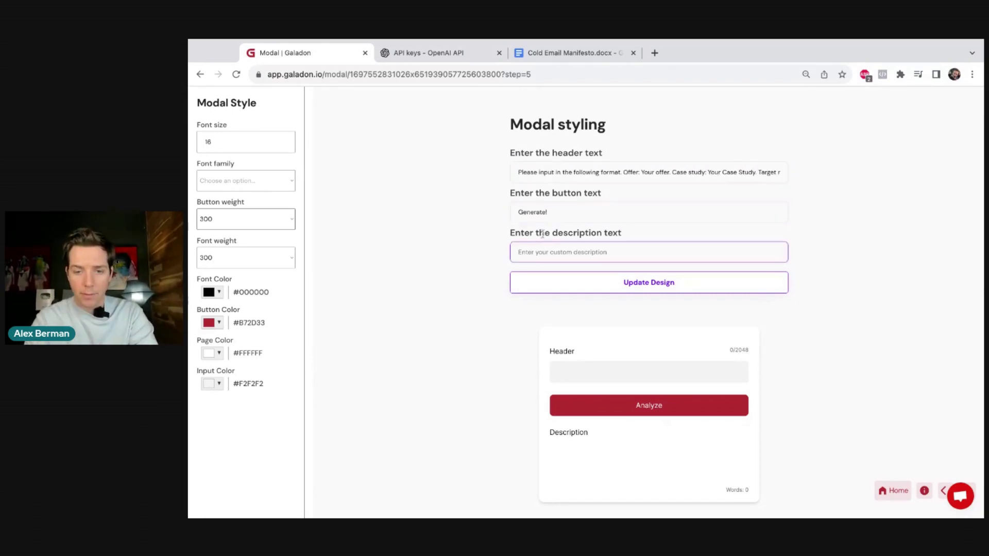
text(Your cold email script:)
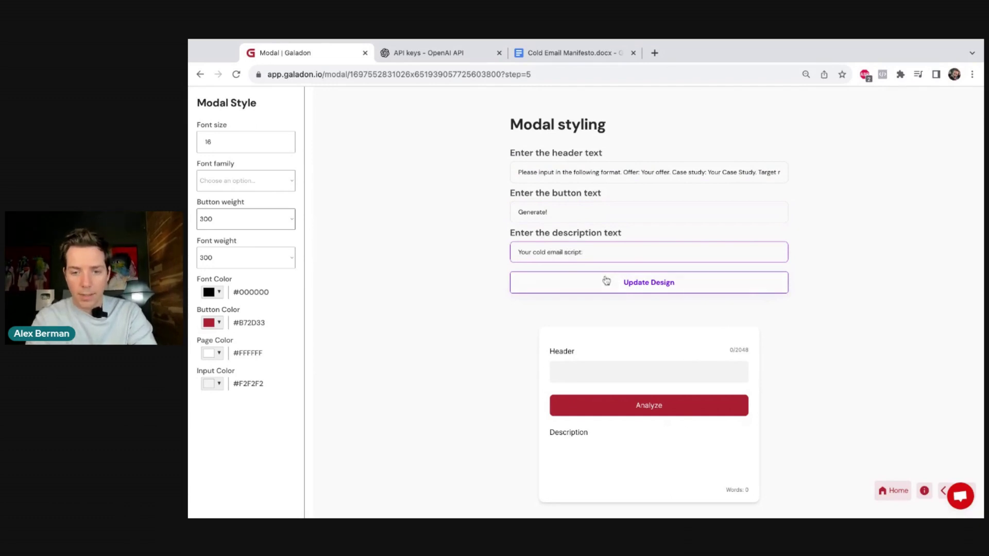
click(606, 281)
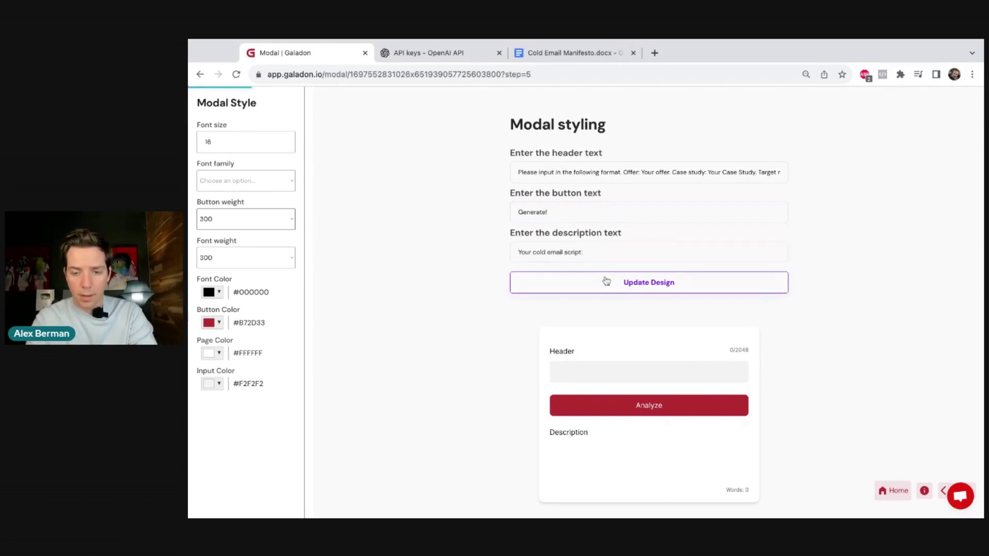
scroll(613, 460, down, 1)
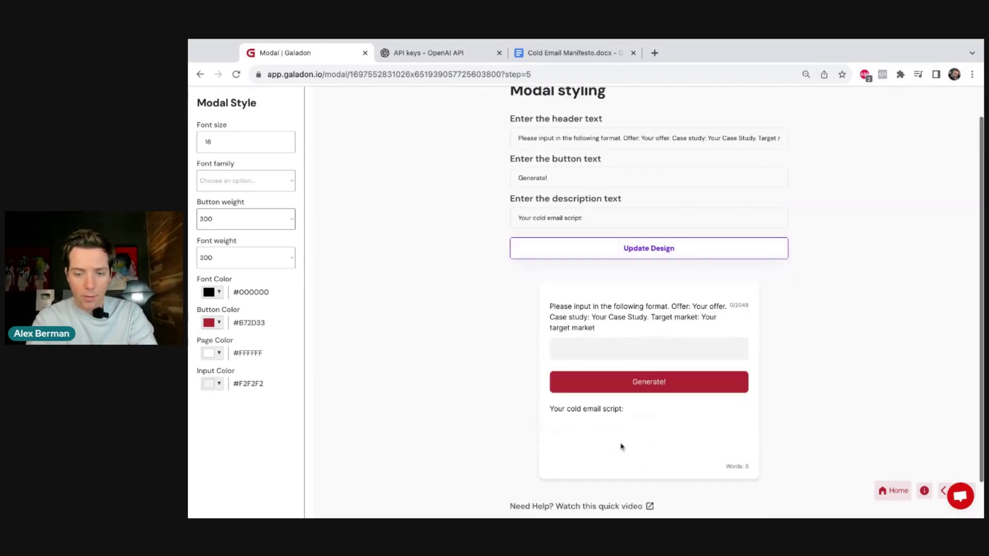
click(219, 325)
Set the modal button colour to cyan #00baff and the font family to Lato.
click(277, 363)
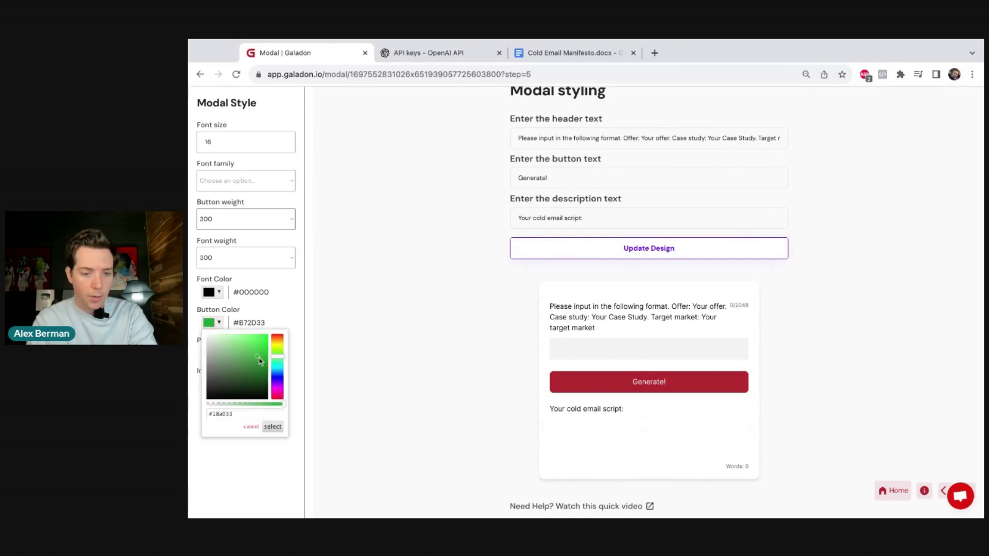
click(278, 377)
click(266, 342)
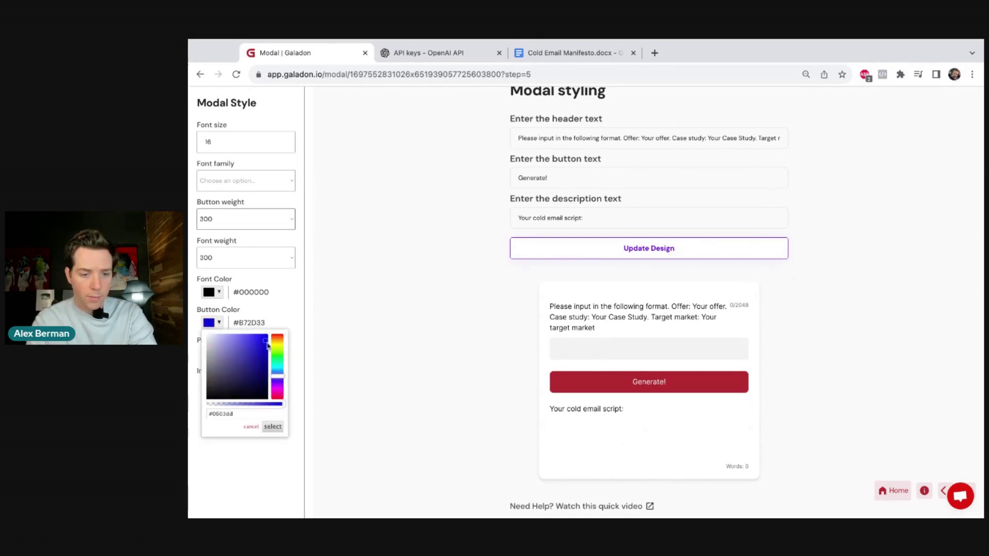
click(278, 372)
click(243, 182)
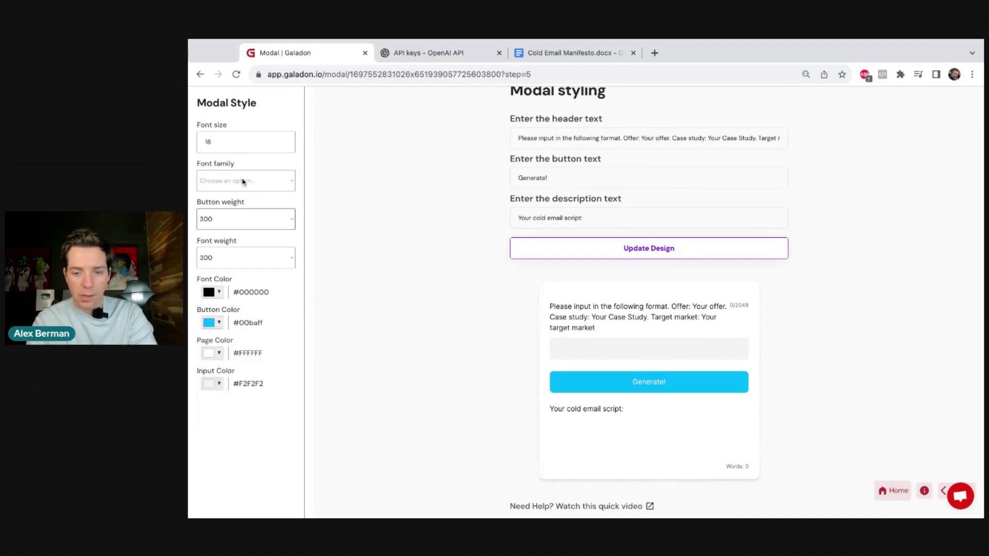
click(252, 237)
key(Down)
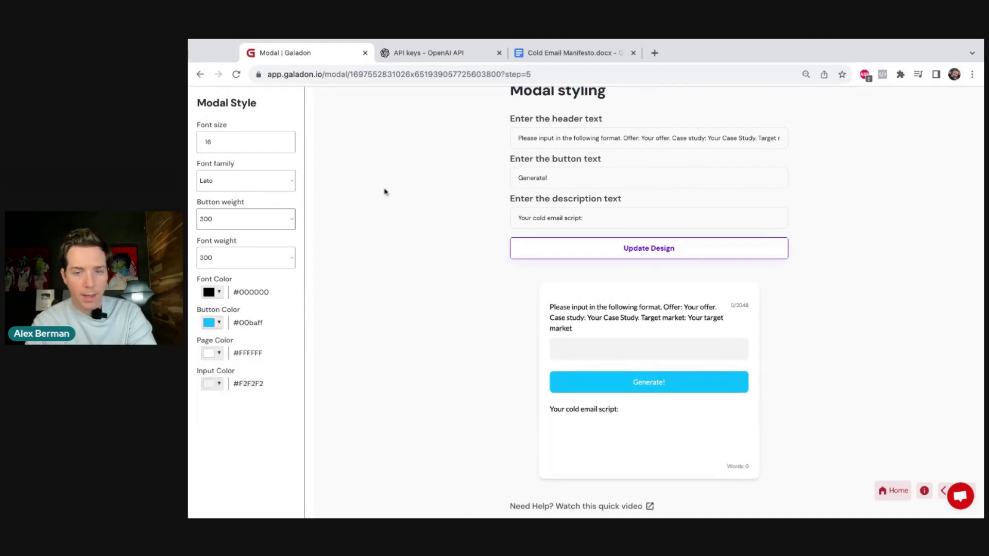
Confirm the website builder and copy the generated iframe embed code.
scroll(587, 261, down, 1)
scroll(619, 361, down, 1)
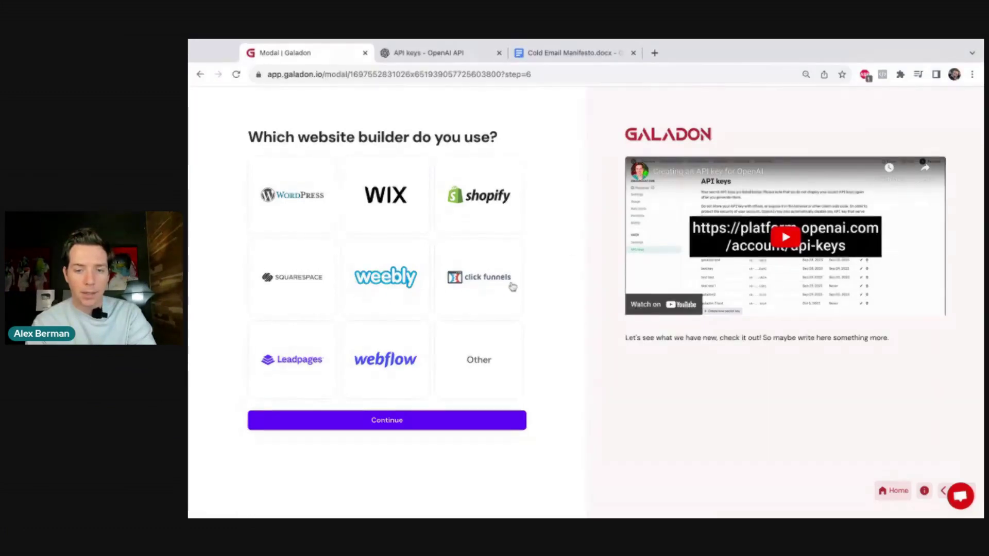
click(446, 420)
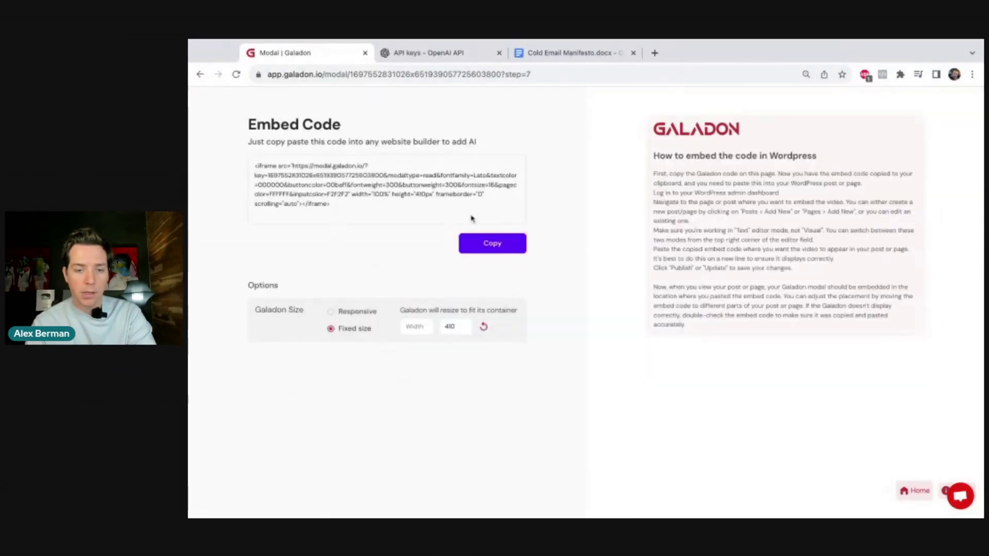
click(492, 243)
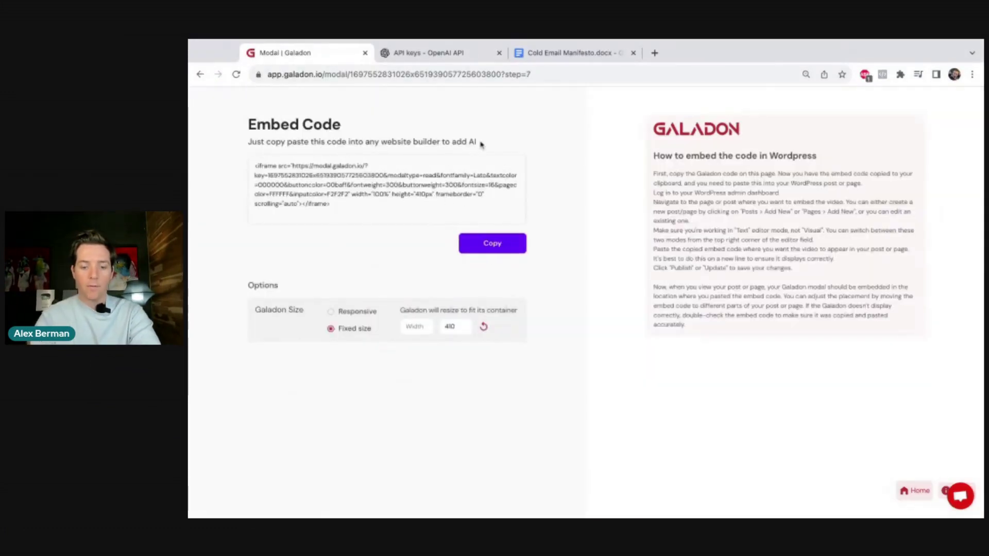
key(ctrl+t)
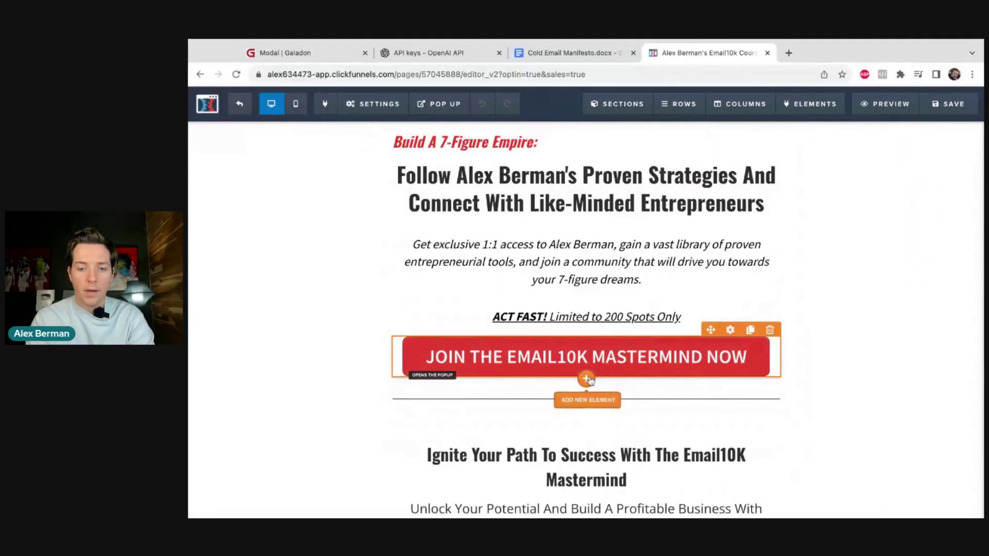
Add a Custom JS/HTML block below the join button, paste the Galadon iframe code, and save.
click(588, 378)
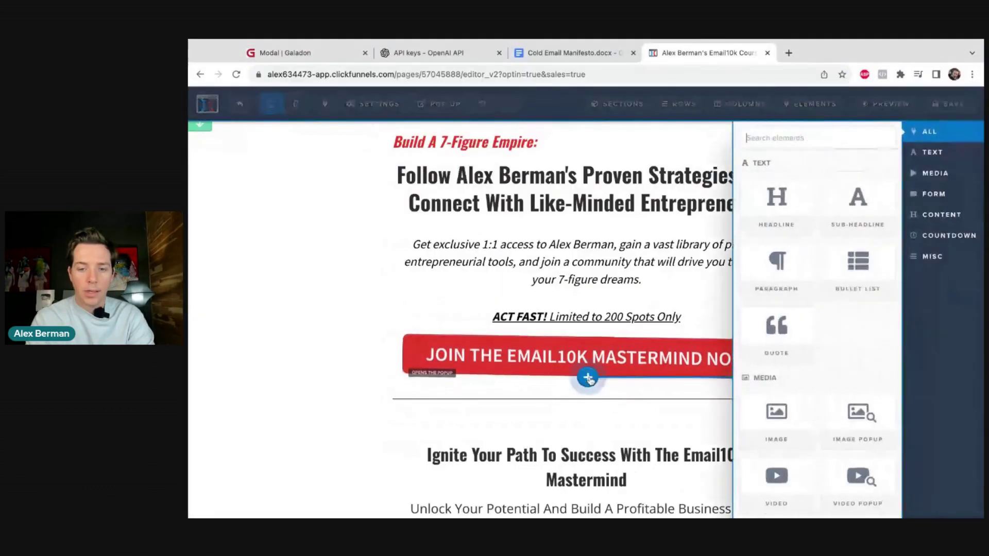
scroll(801, 294, down, 10)
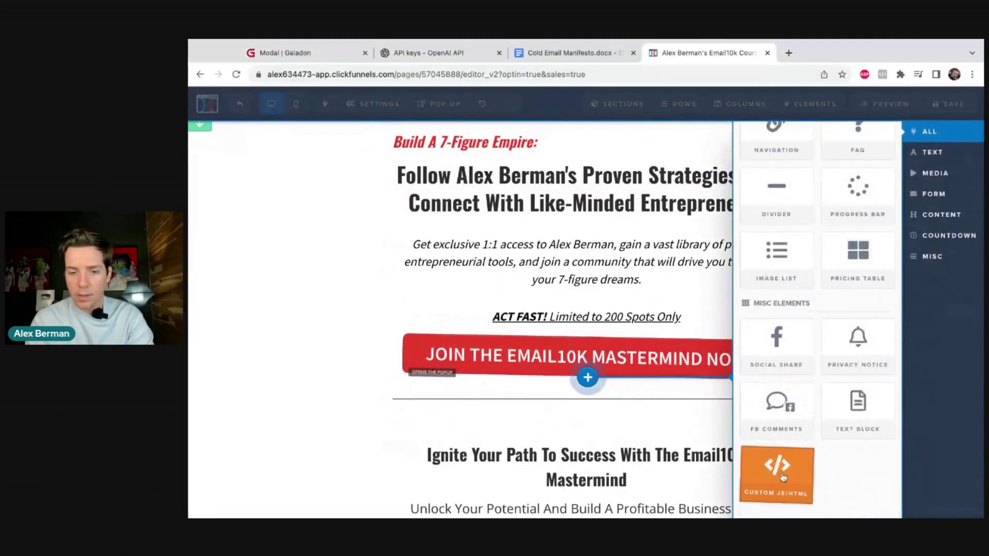
click(773, 471)
click(567, 407)
key(ctrl+v)
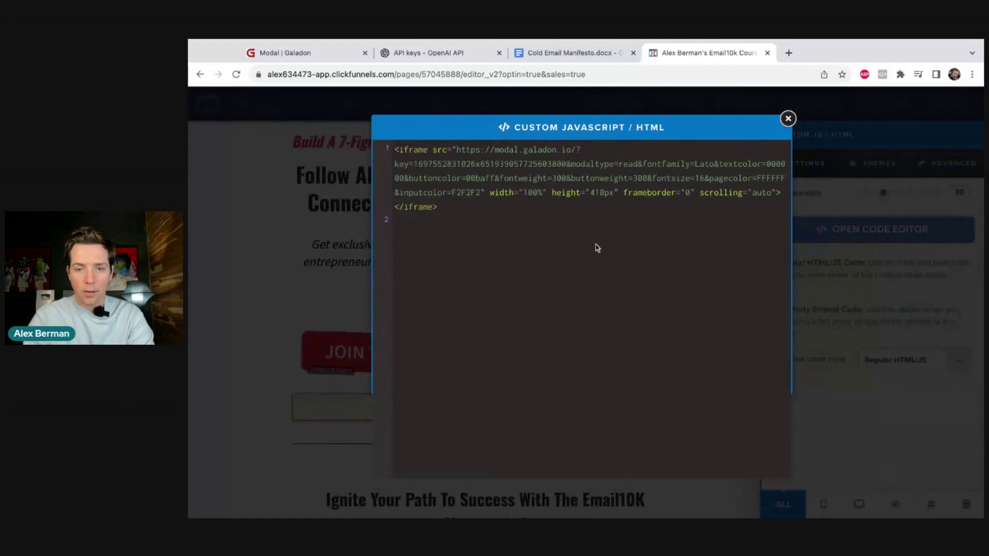
key(Escape)
click(948, 104)
Preview the sales page, then delete the custom HTML block and save again.
click(885, 103)
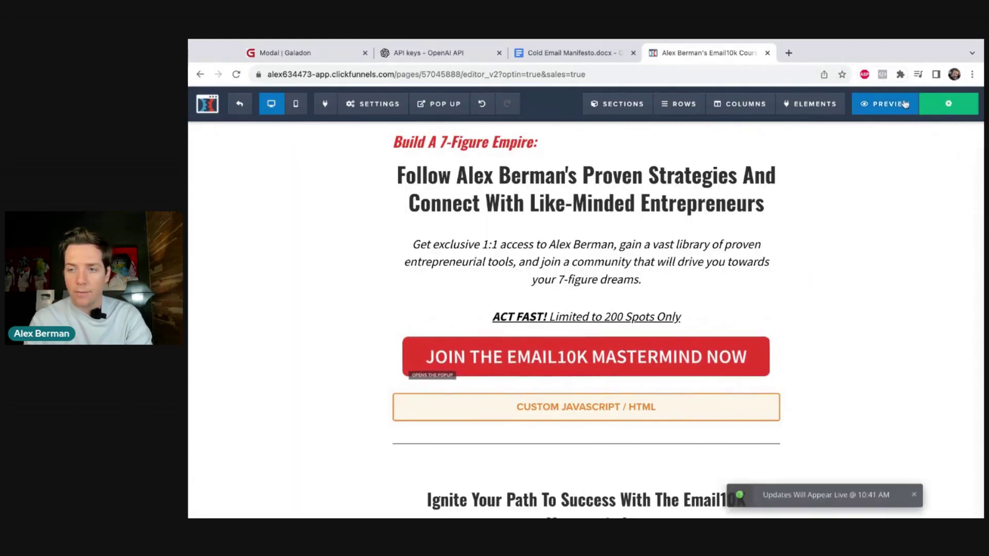
scroll(619, 278, down, 2)
scroll(621, 298, up, 2)
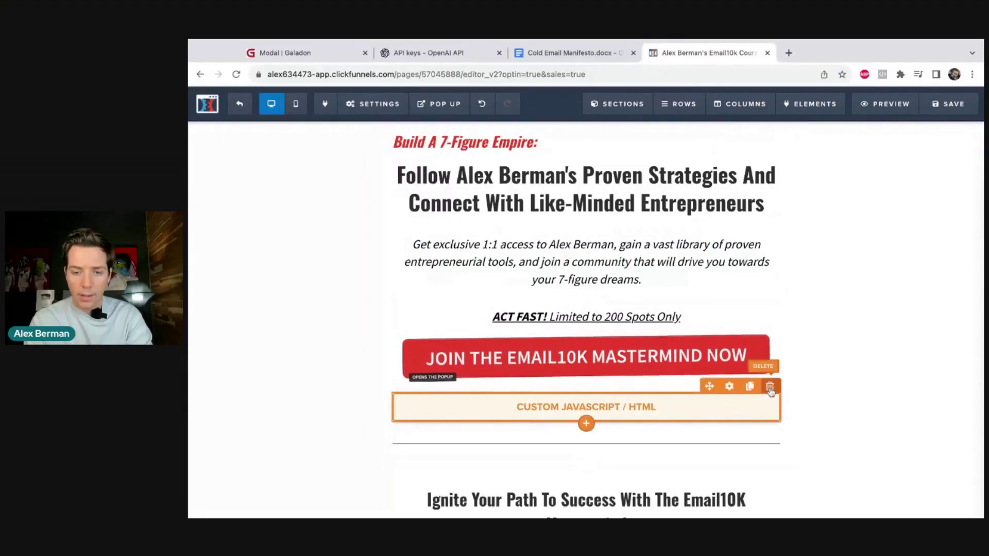
click(770, 386)
click(949, 103)
Go to leadpages.com in a new browser tab.
key(ctrl+t)
text(lead)
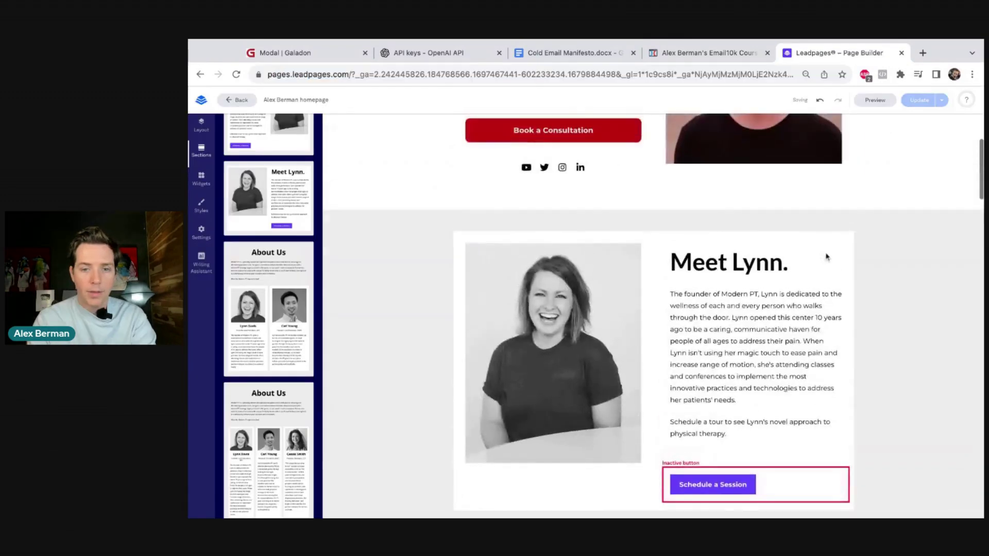
scroll(398, 181, up, 2)
scroll(383, 220, down, 2)
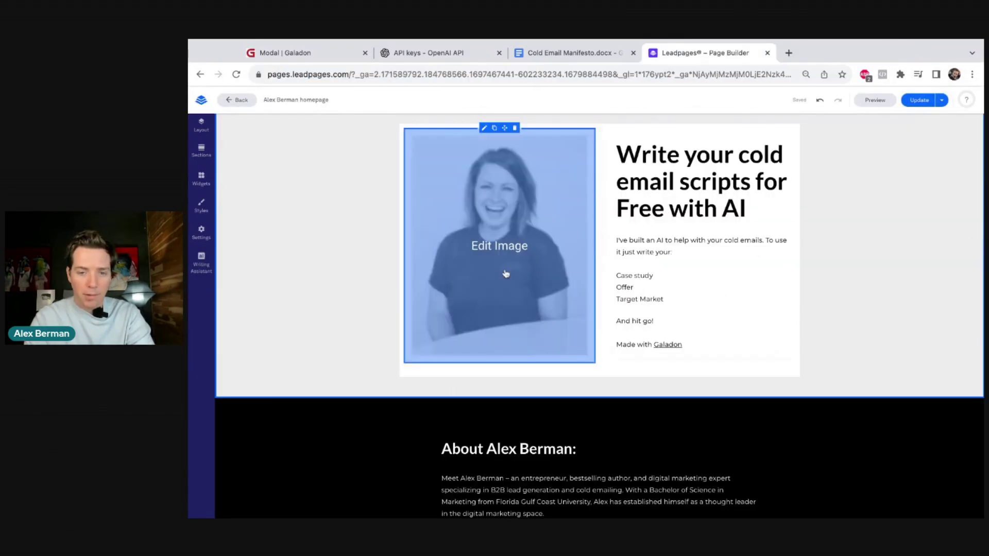
Replace the photo beside the headline with an HTML widget holding the Galadon embed and save.
click(508, 274)
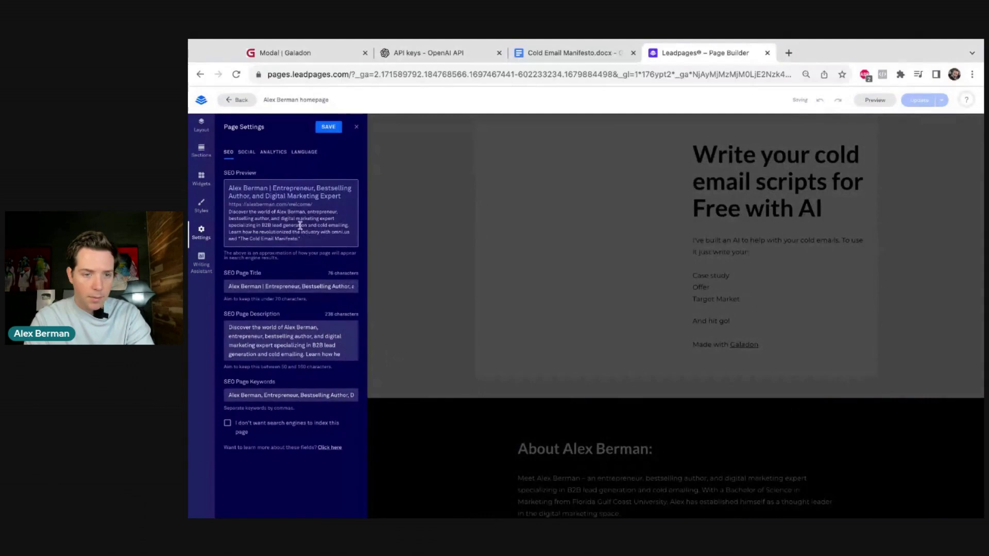
click(201, 179)
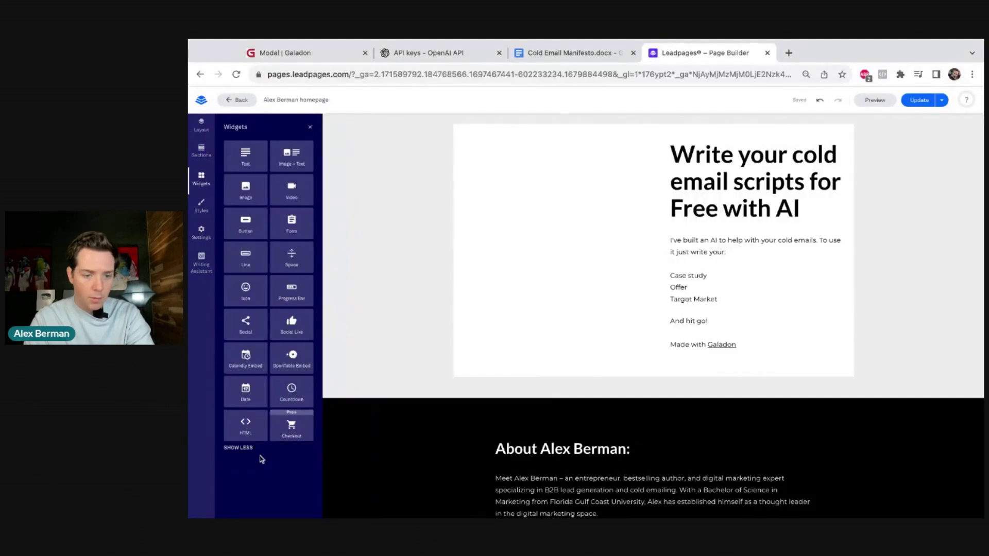
drag(244, 436, 524, 238)
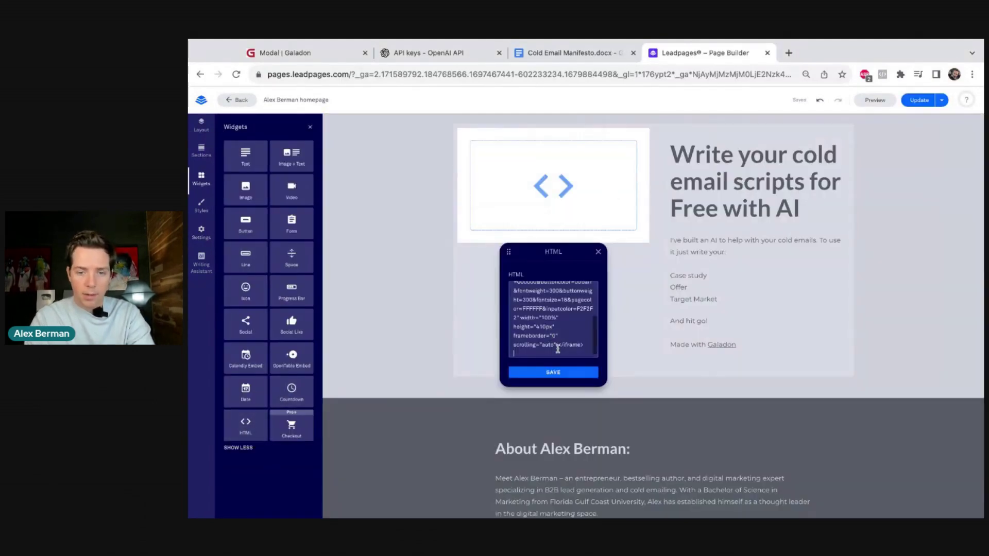
click(554, 372)
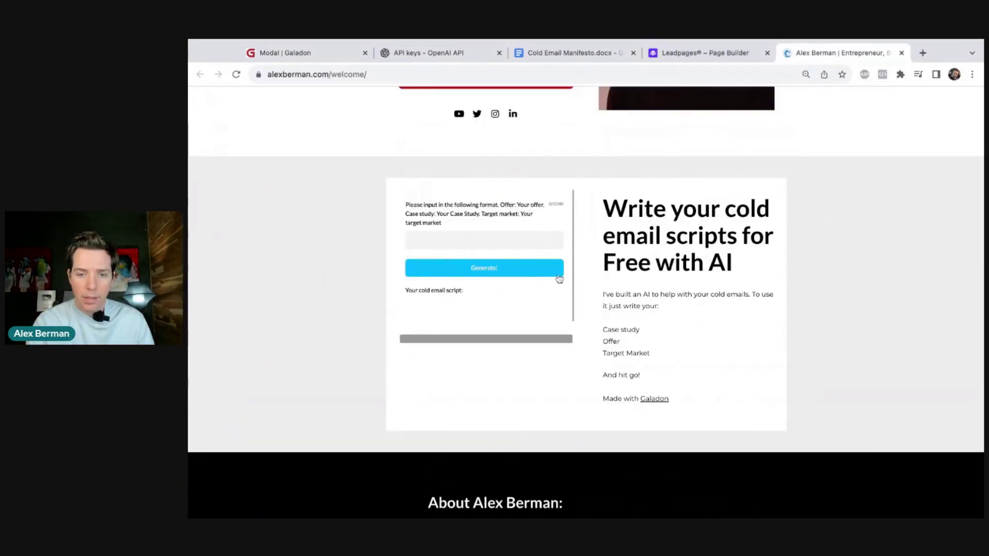
In the Leadpages builder, open the HTML block's code and delete the 410 iframe height value.
scroll(559, 279, down, 2)
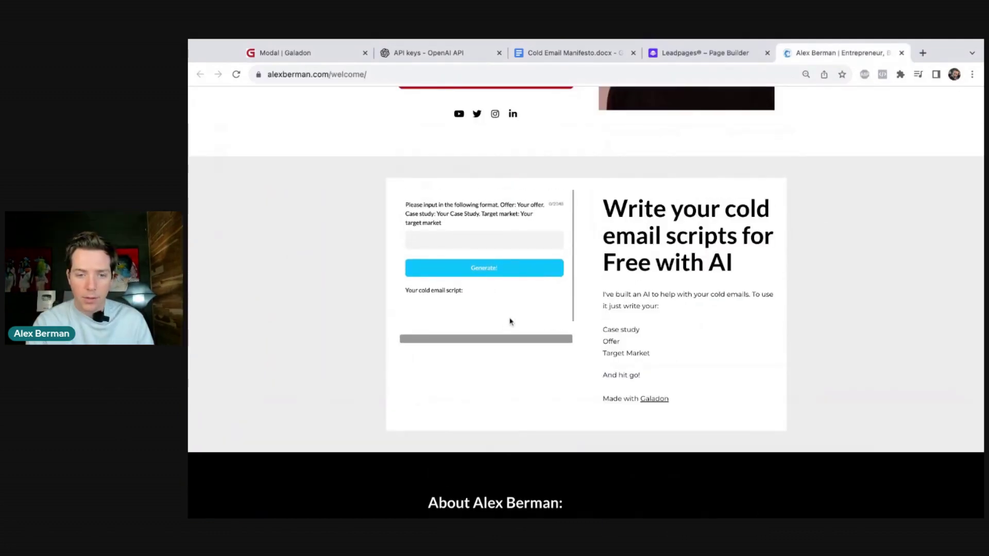
click(721, 54)
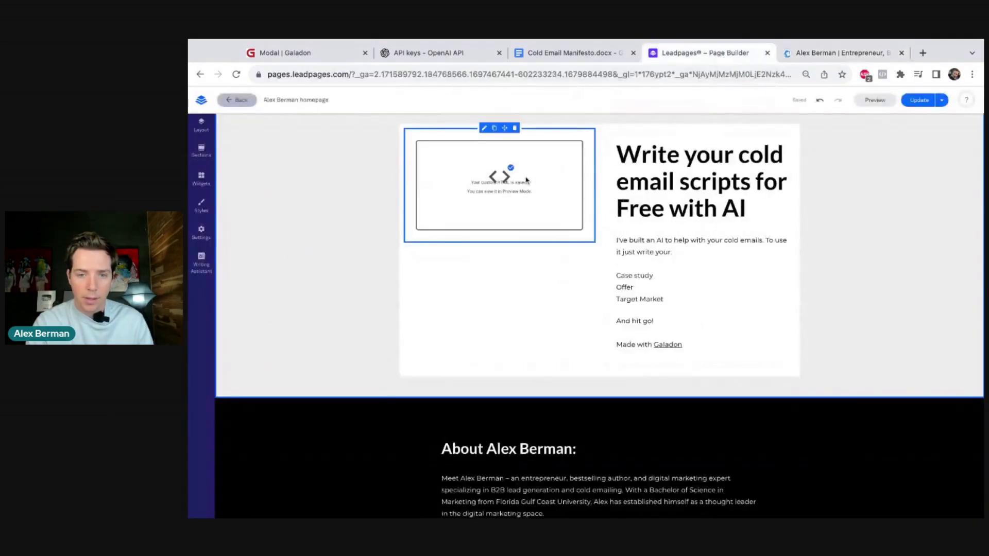
click(506, 179)
scroll(504, 318, down, 3)
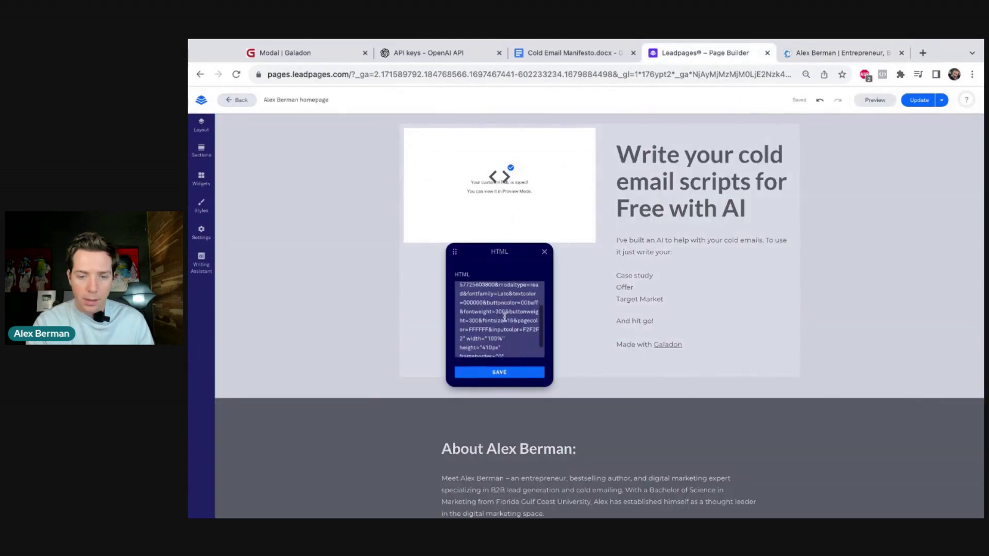
scroll(504, 318, down, 2)
drag(492, 333, 486, 333)
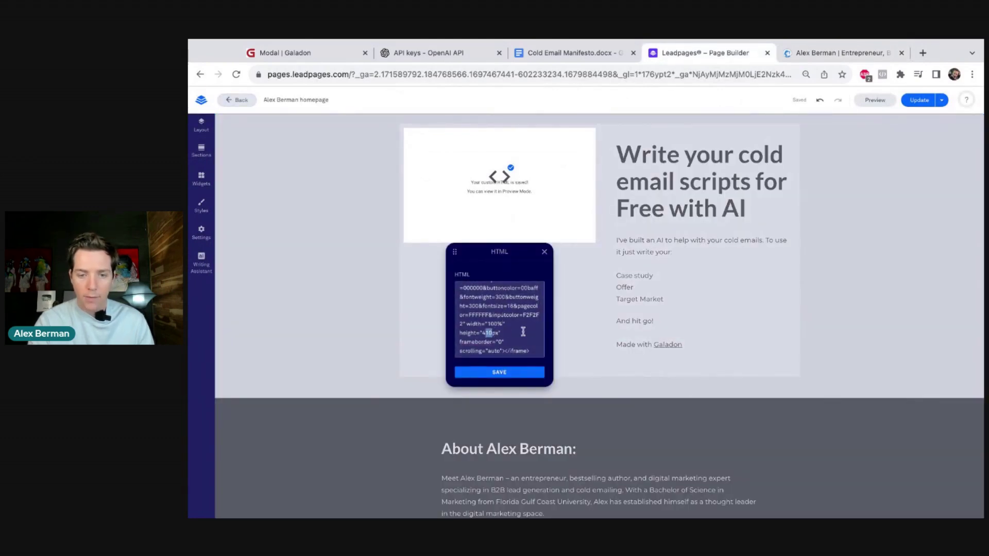
key(BackSpace)
key(BackSpace)
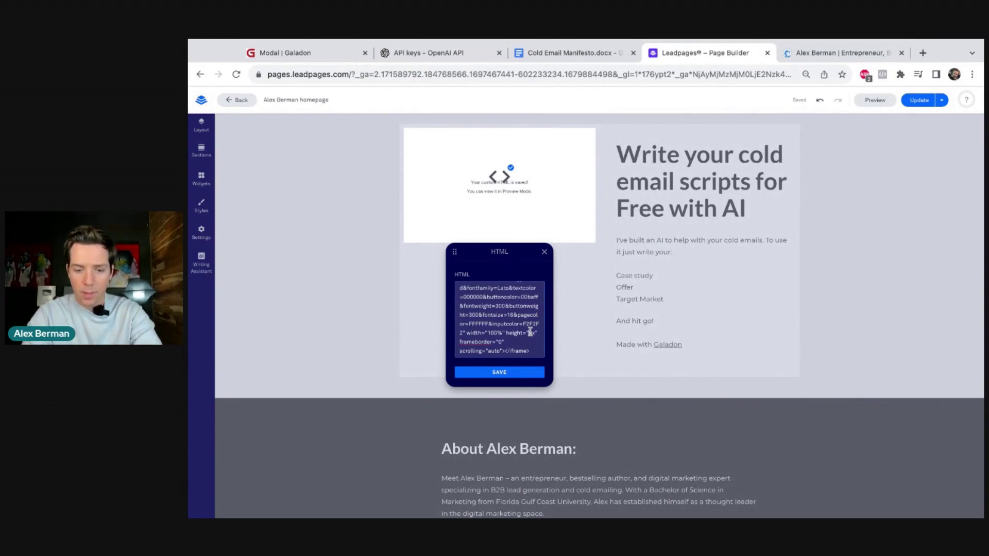
Set the iframe height to 600px, then on alexberman.com enter a 'build' offer for business owners and generate.
text(600)
key(ctrl+Tab)
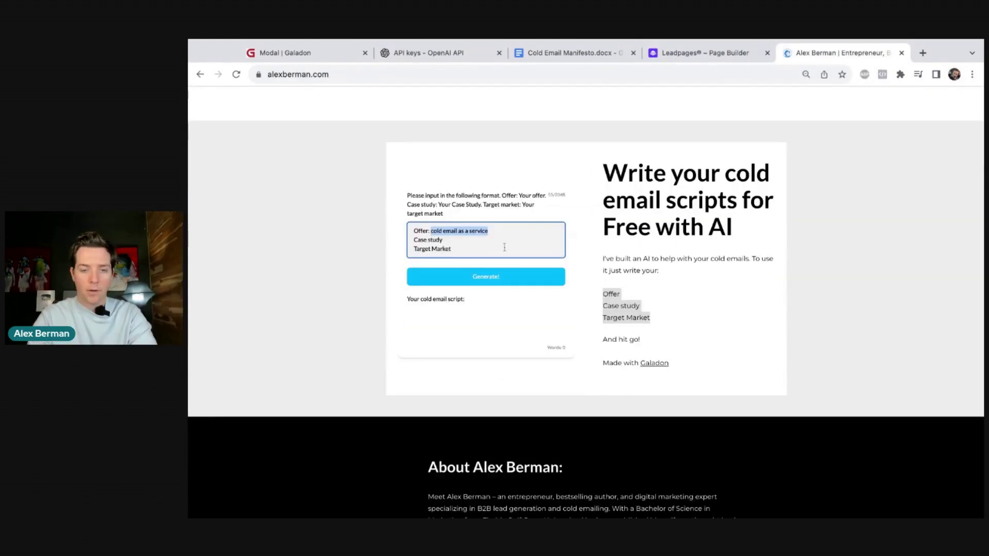
text(build your AI)
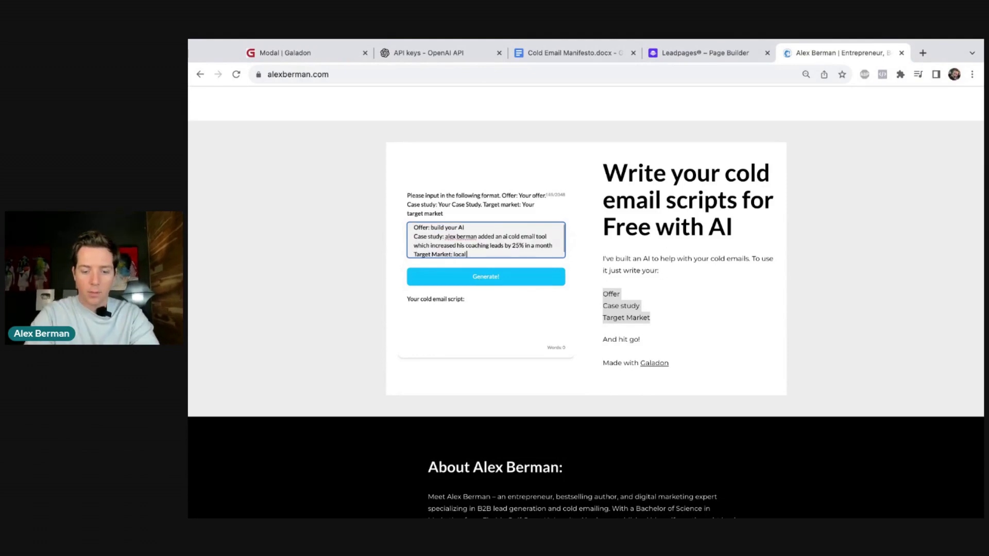
text(business owners)
click(513, 278)
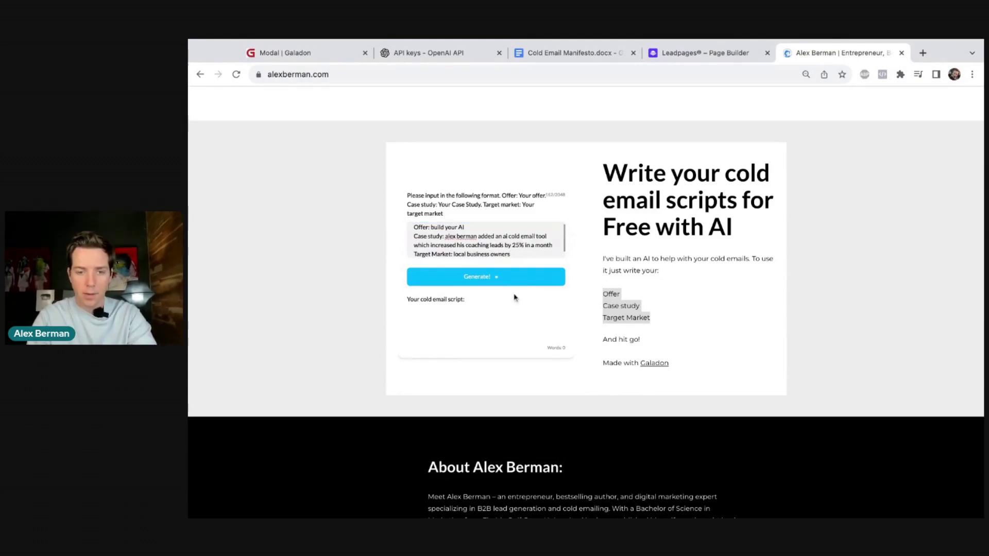
Scroll through the generated cold email script and highlight some of its lines.
scroll(529, 306, down, 2)
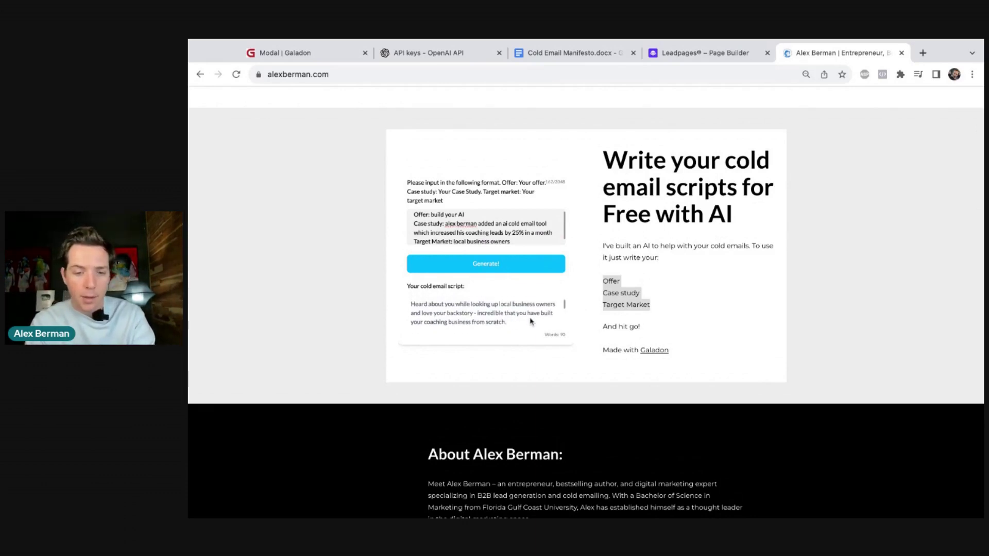
scroll(531, 322, down, 4)
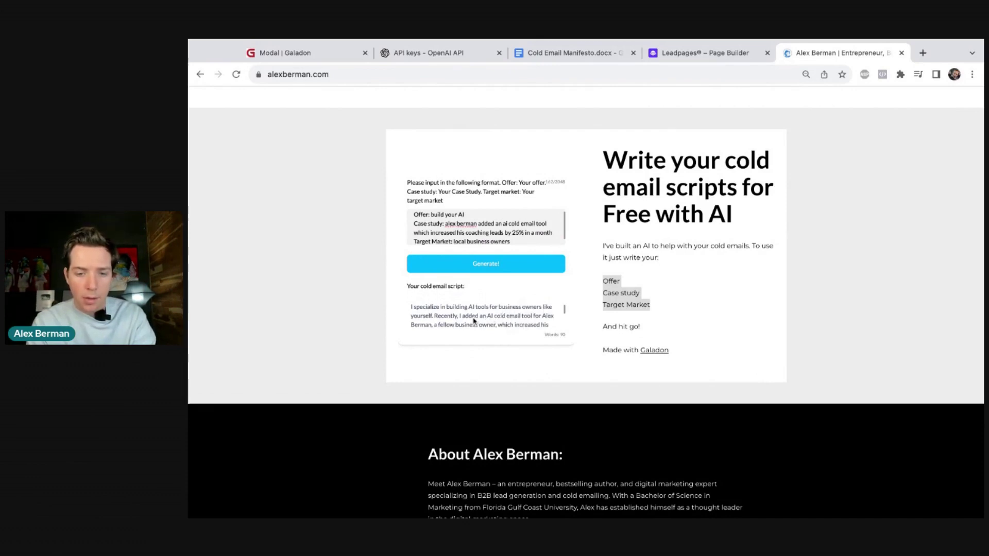
scroll(474, 321, down, 2)
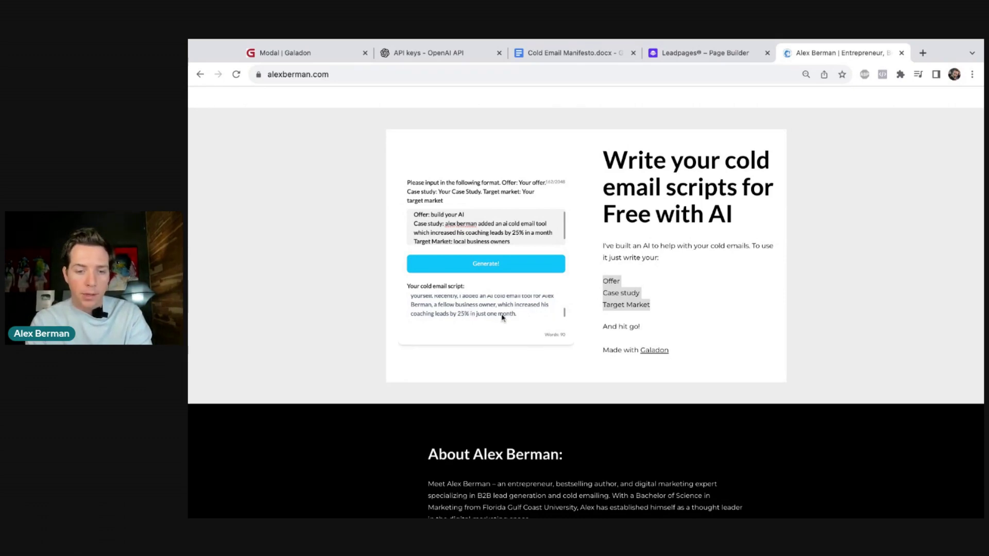
scroll(502, 317, down, 3)
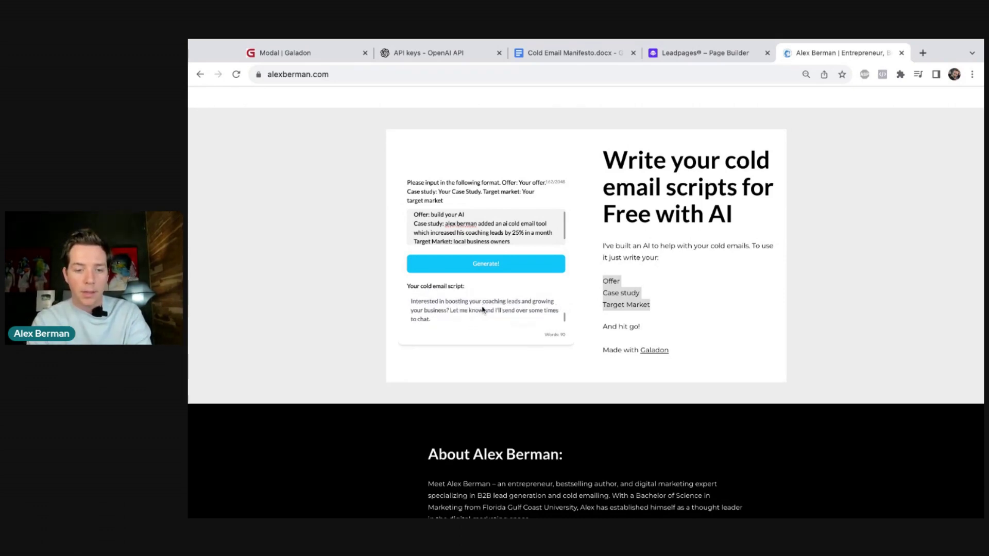
scroll(531, 318, down, 2)
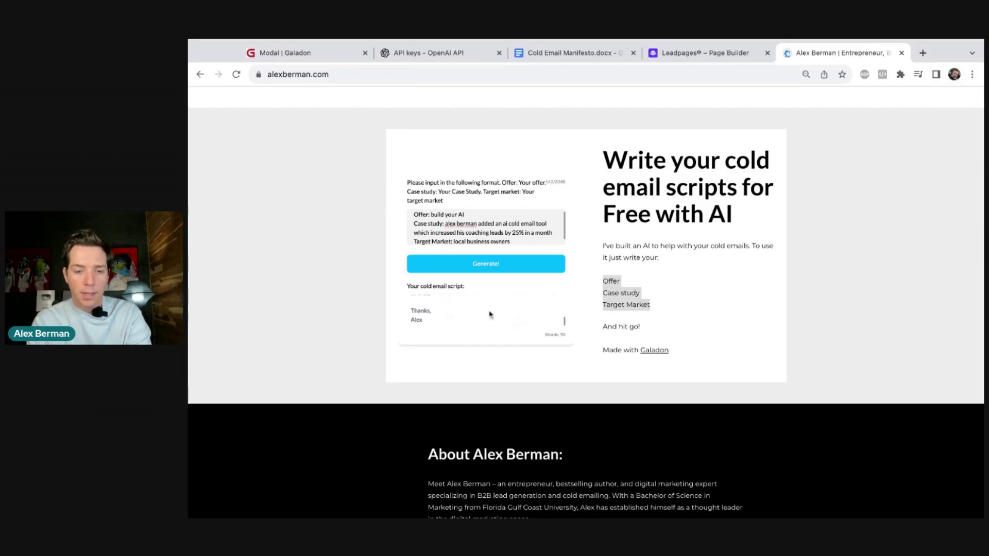
drag(450, 317, 412, 298)
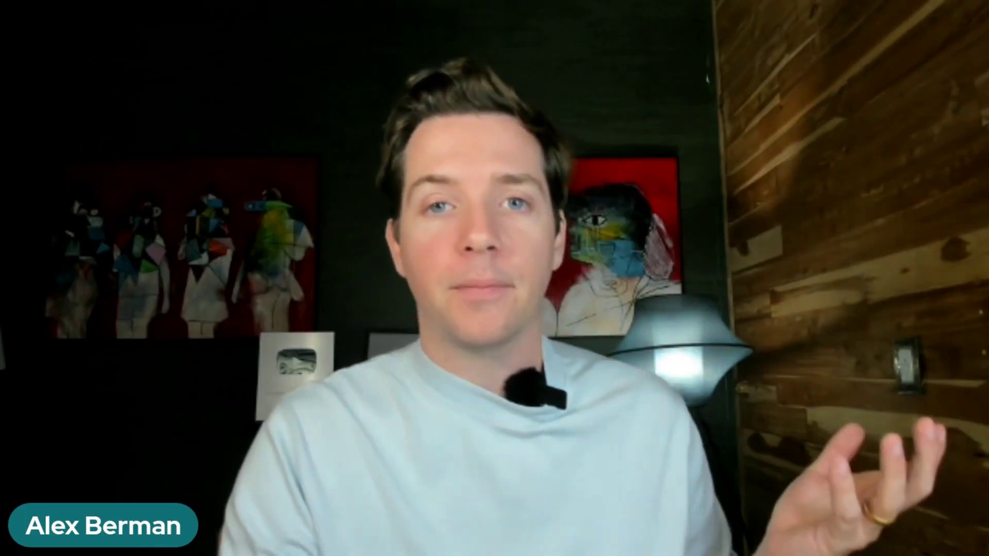